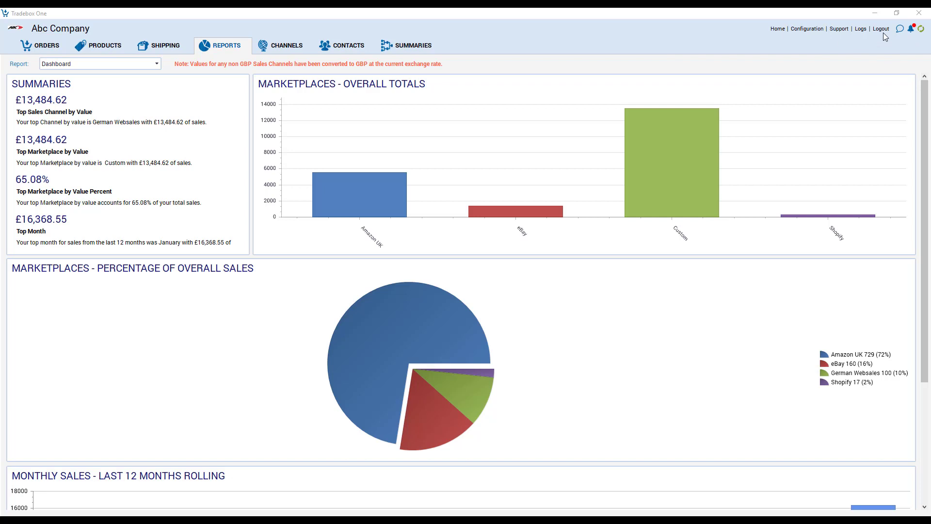
{"action": "left_click", "coordinate": [282, 48]}
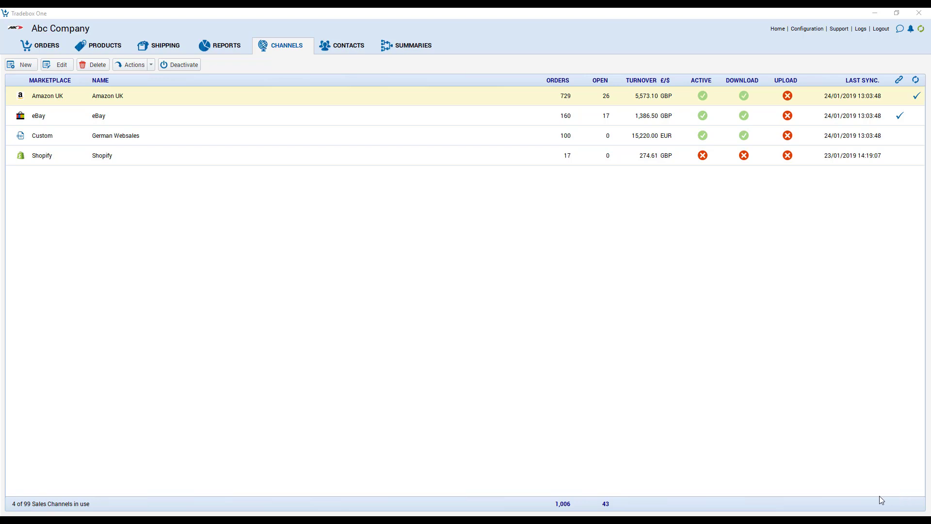
{"action": "left_click", "coordinate": [22, 65]}
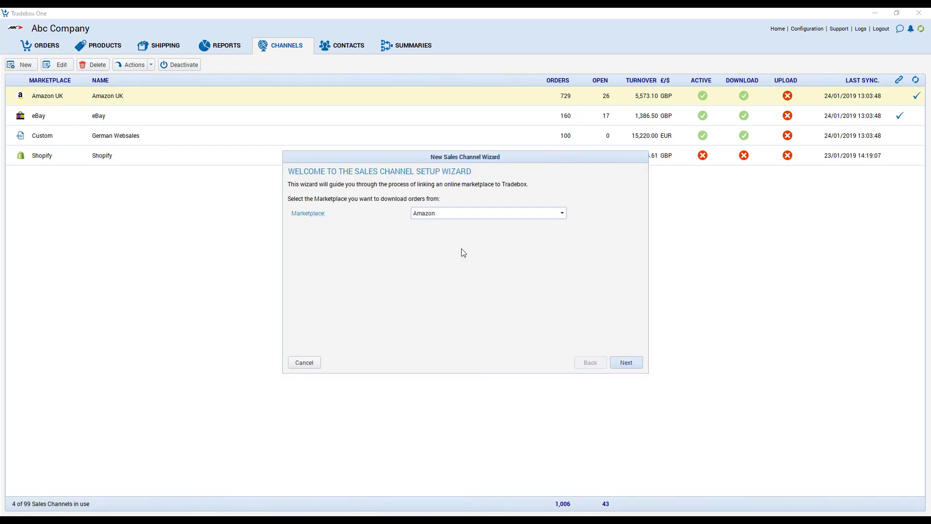
{"action": "left_click", "coordinate": [451, 215]}
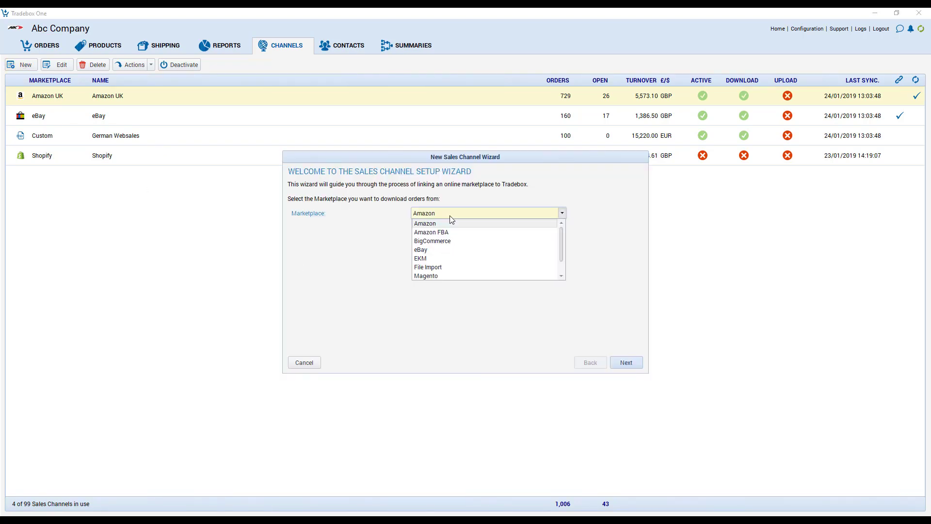
{"action": "left_click", "coordinate": [440, 250]}
{"action": "left_click", "coordinate": [633, 364]}
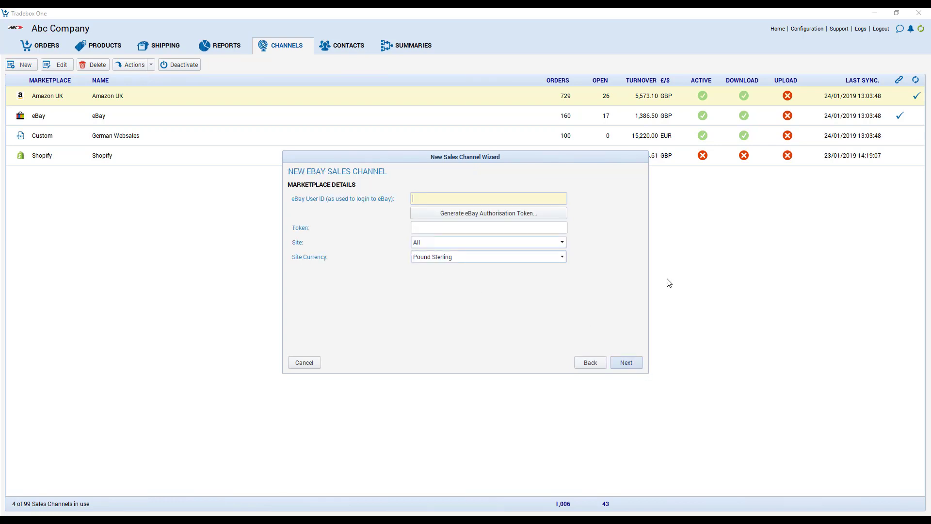
{"action": "left_click", "coordinate": [843, 427]}
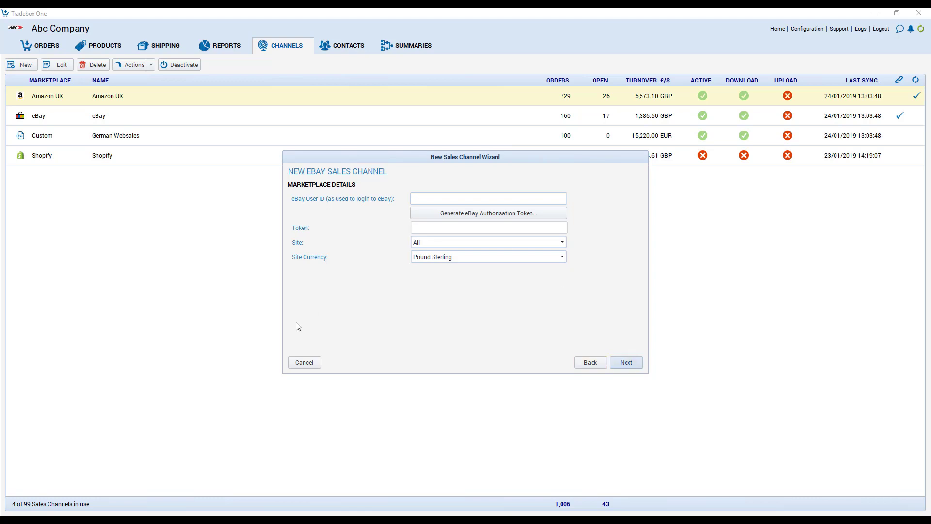
{"action": "left_click", "coordinate": [305, 364]}
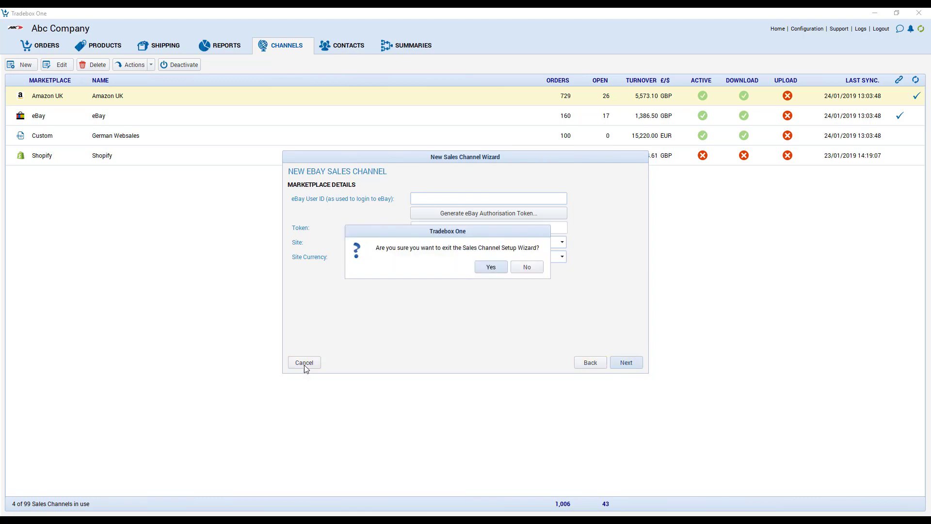
{"action": "left_click", "coordinate": [492, 266]}
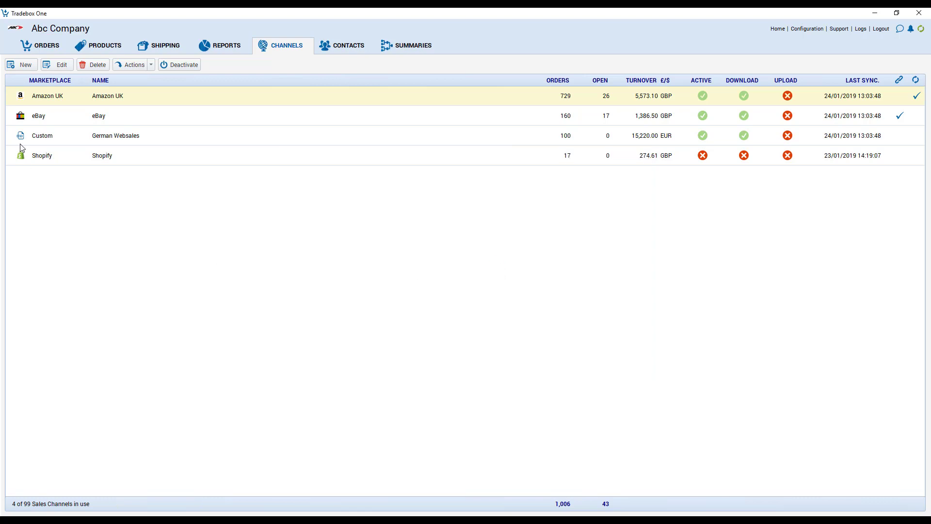
{"action": "left_click", "coordinate": [105, 160]}
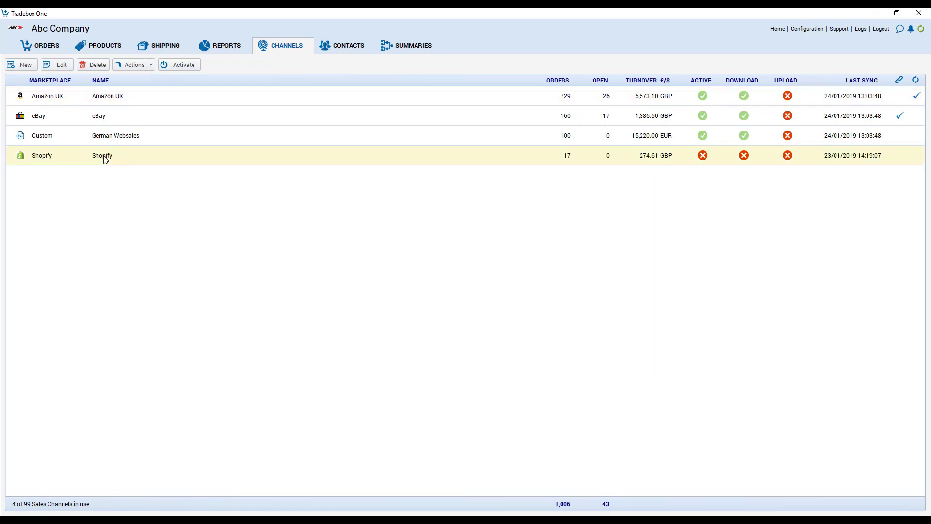
{"action": "double_click", "coordinate": [106, 160]}
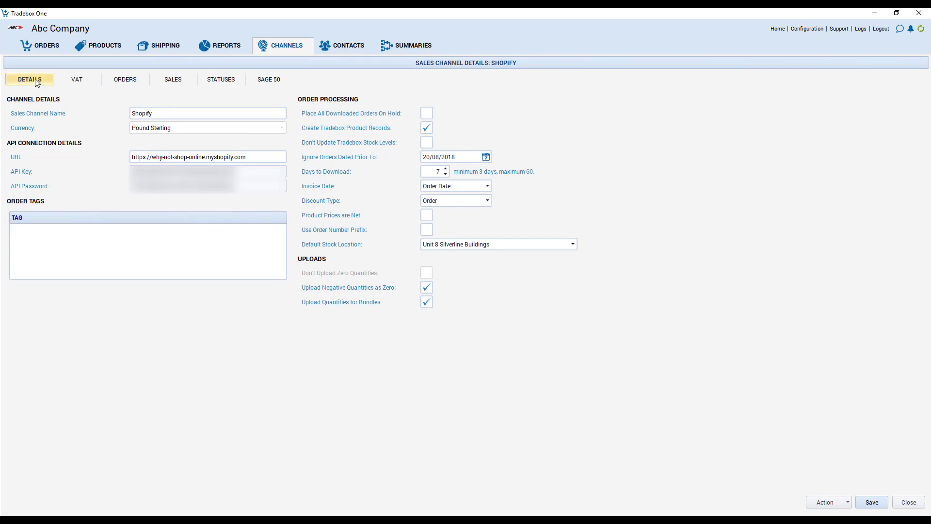
{"action": "left_click", "coordinate": [78, 87]}
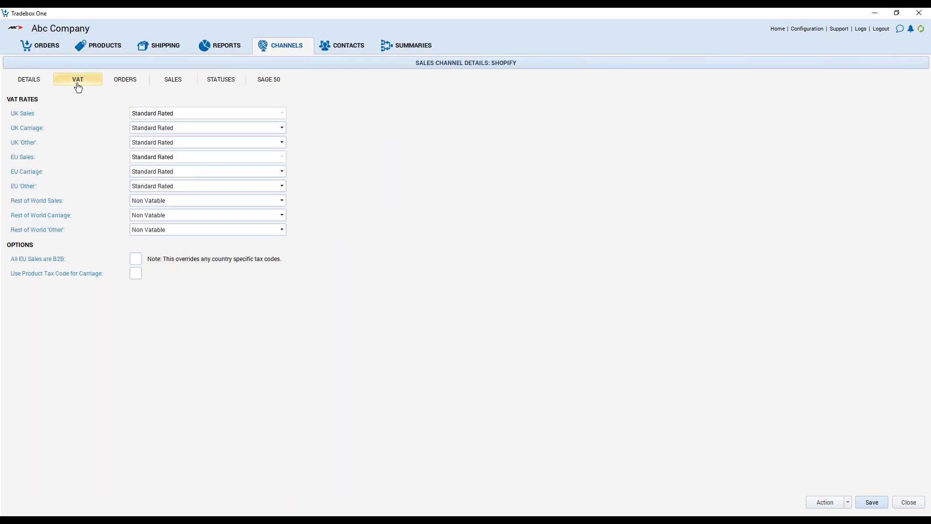
{"action": "left_click", "coordinate": [111, 83]}
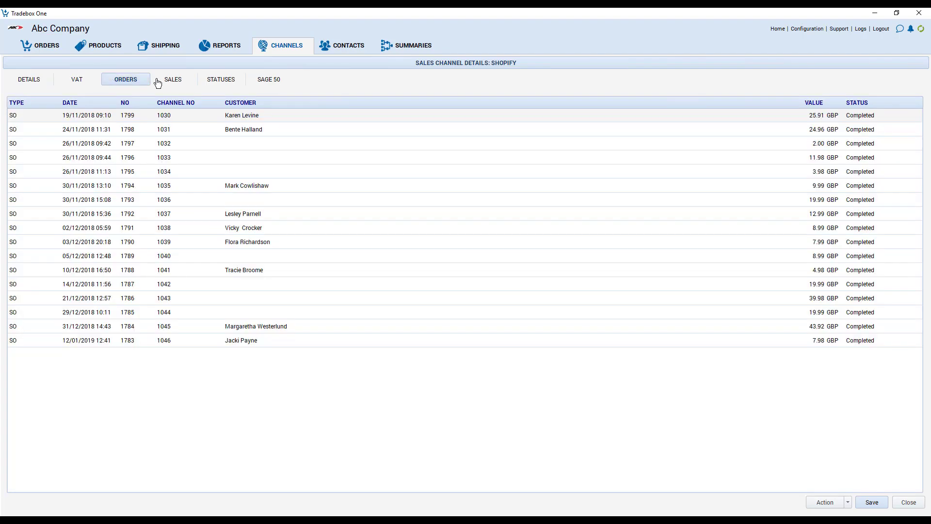
{"action": "left_click", "coordinate": [165, 82]}
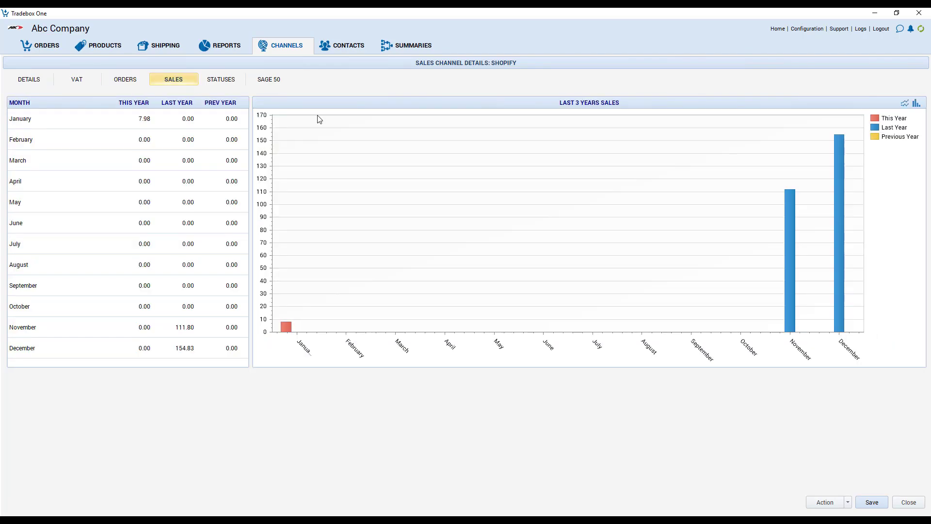
{"action": "left_click", "coordinate": [224, 85]}
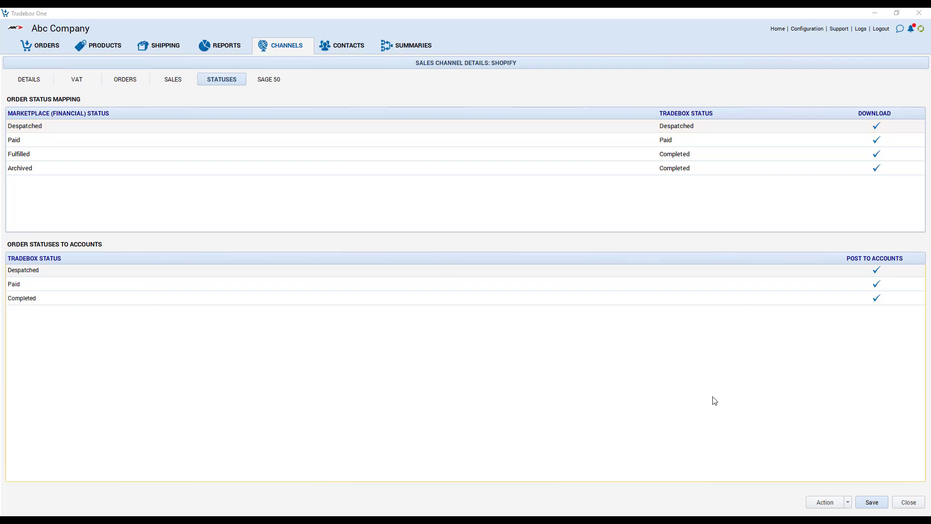
{"action": "left_click", "coordinate": [908, 502]}
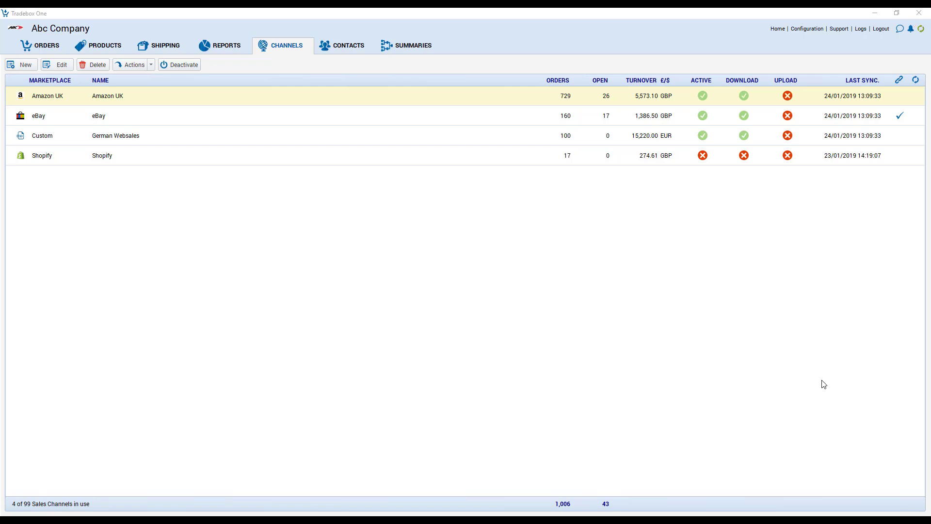
{"action": "left_click", "coordinate": [808, 30]}
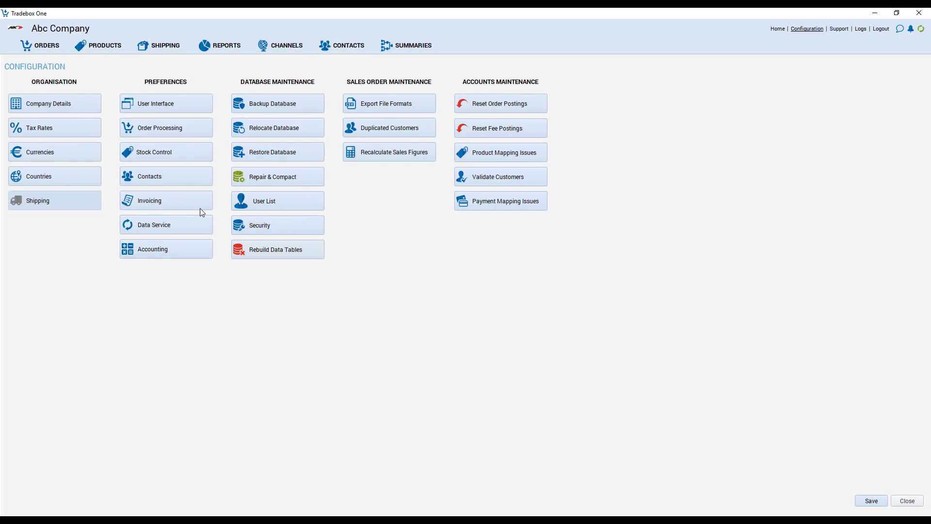
{"action": "left_click", "coordinate": [166, 151]}
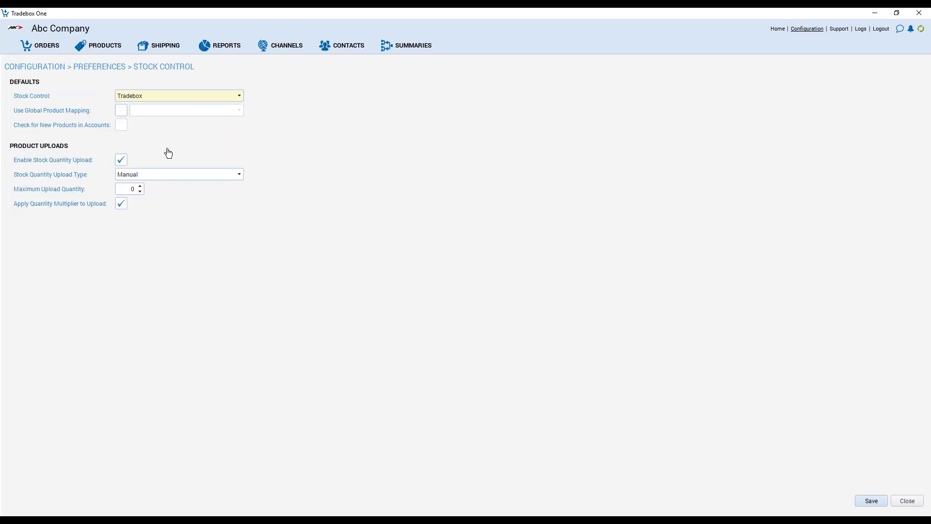
{"action": "left_click", "coordinate": [162, 97]}
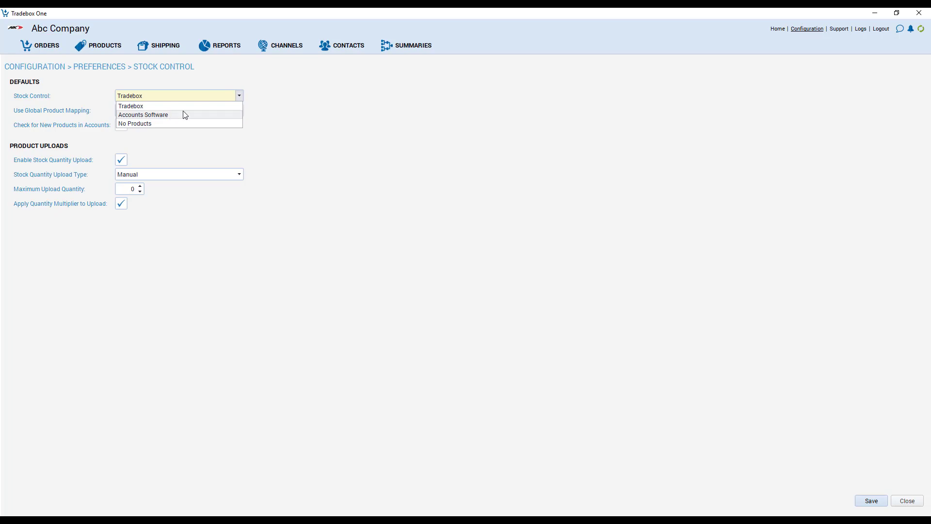
{"action": "left_click", "coordinate": [370, 175]}
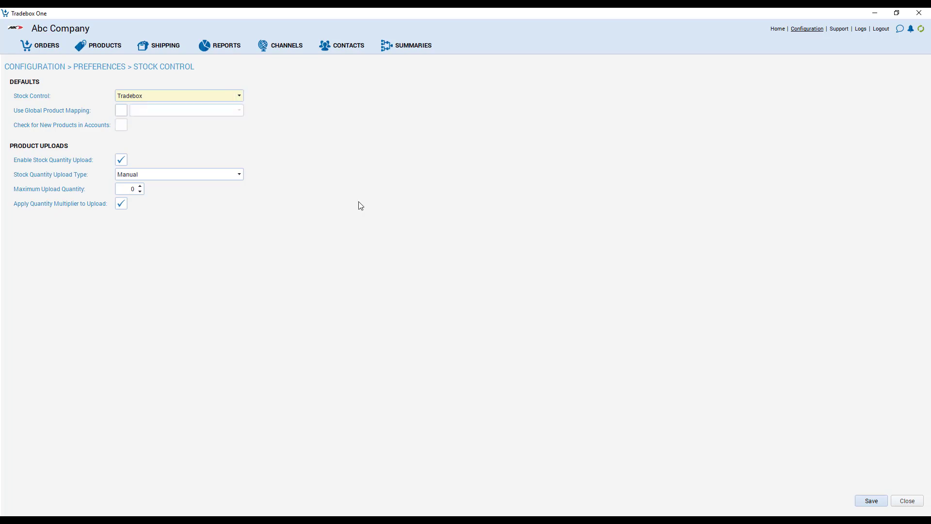
{"action": "left_click", "coordinate": [907, 501]}
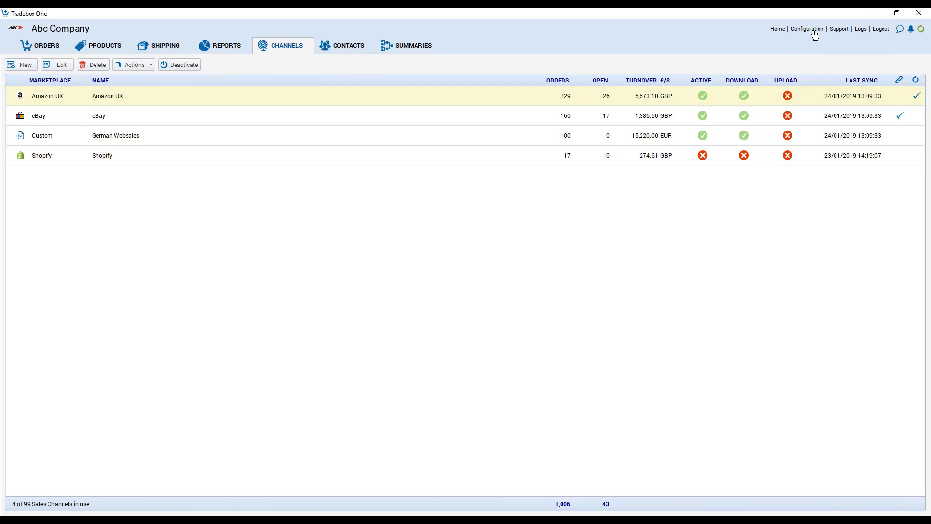
{"action": "left_click", "coordinate": [810, 29]}
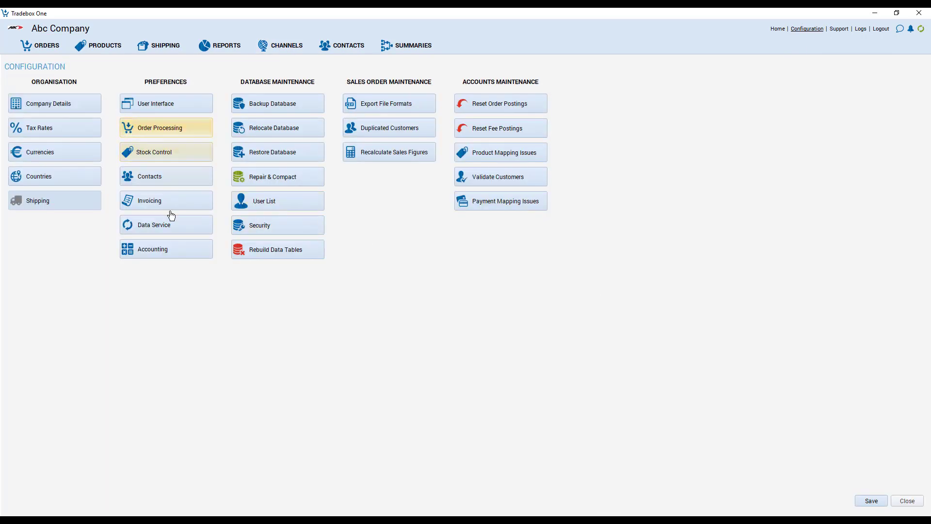
{"action": "left_click", "coordinate": [167, 249]}
{"action": "left_click", "coordinate": [133, 101]}
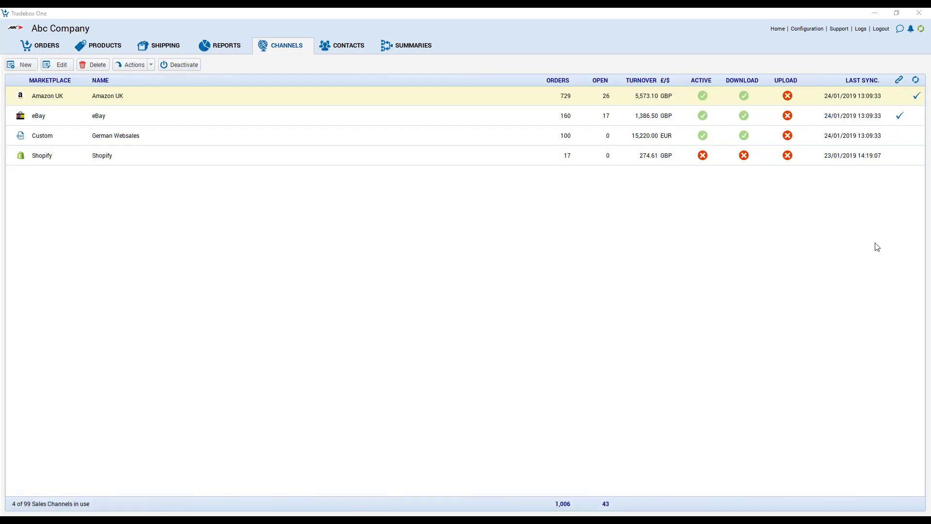
Step: Show the Products list (5,811 products) and preview the import sources, cancelling without importing
{"action": "left_click", "coordinate": [97, 46]}
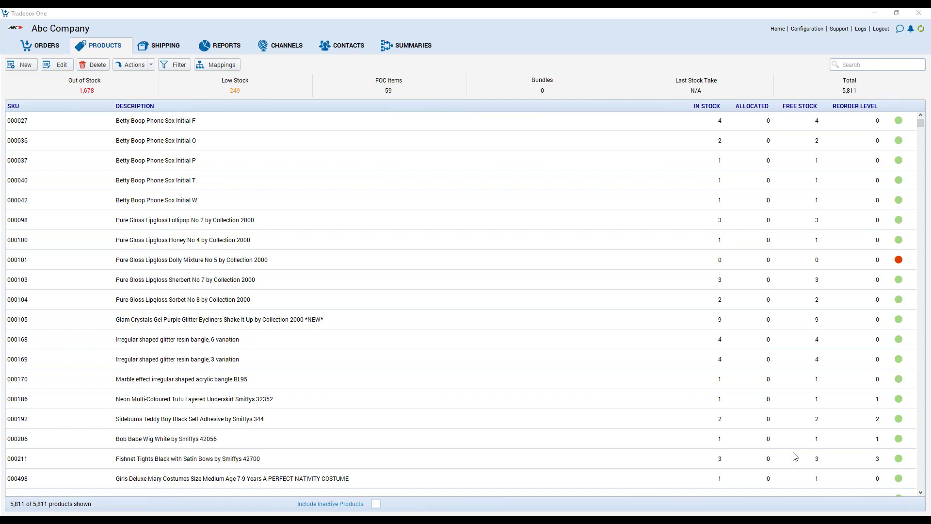
{"action": "left_click", "coordinate": [150, 67]}
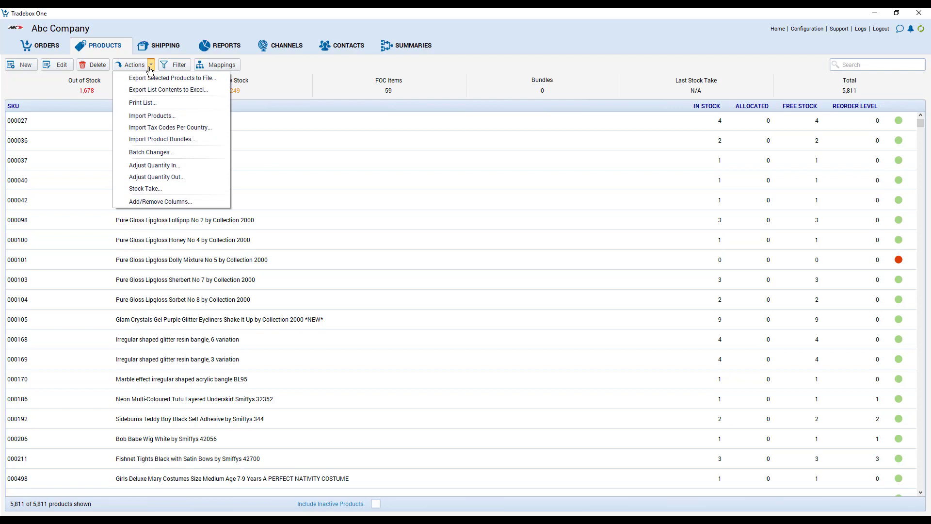
{"action": "left_click", "coordinate": [162, 118]}
{"action": "left_click", "coordinate": [523, 238]}
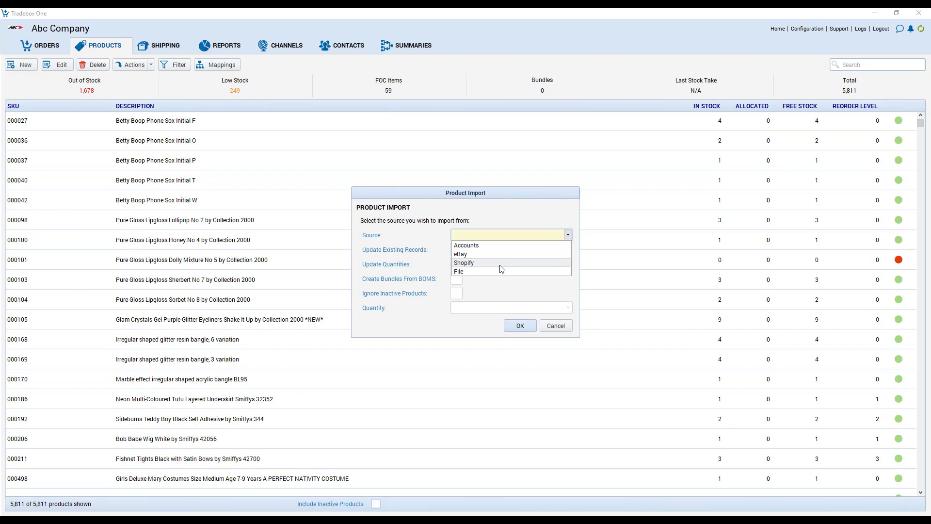
{"action": "key", "text": "Escape"}
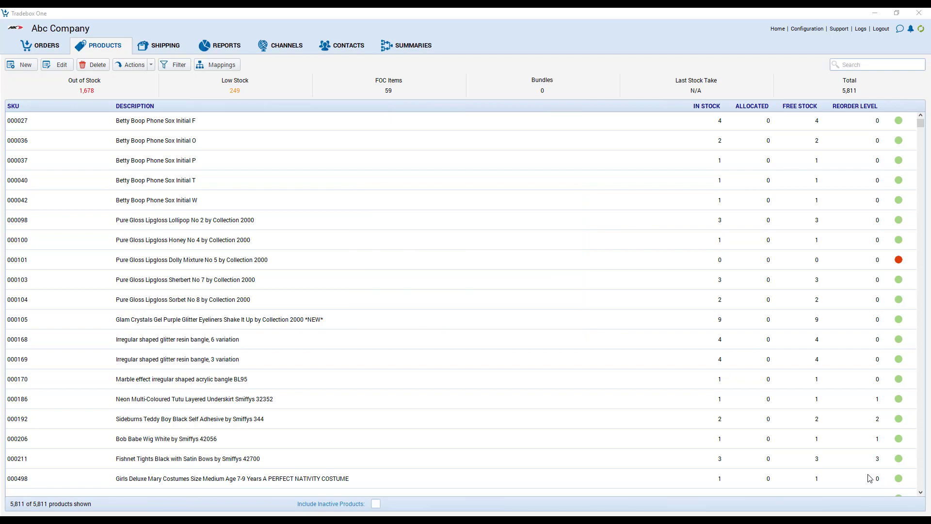
Step: Load the Shopify product mappings and maximize the Product Details for Channel window
{"action": "left_click", "coordinate": [219, 70]}
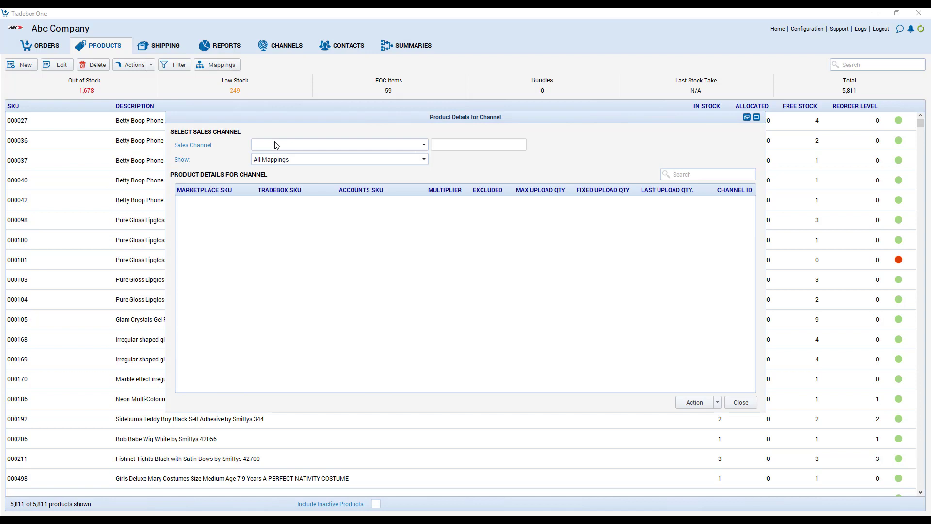
{"action": "left_click", "coordinate": [275, 145]}
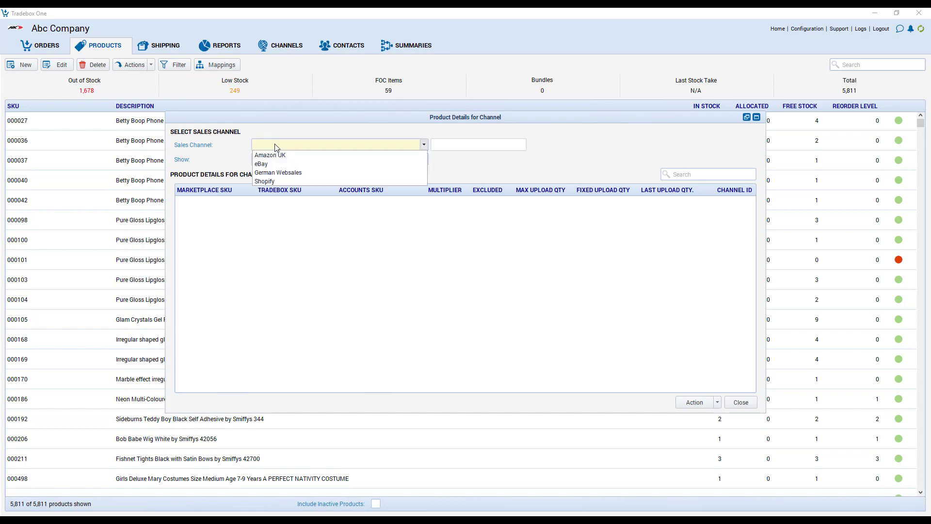
{"action": "left_click", "coordinate": [268, 181]}
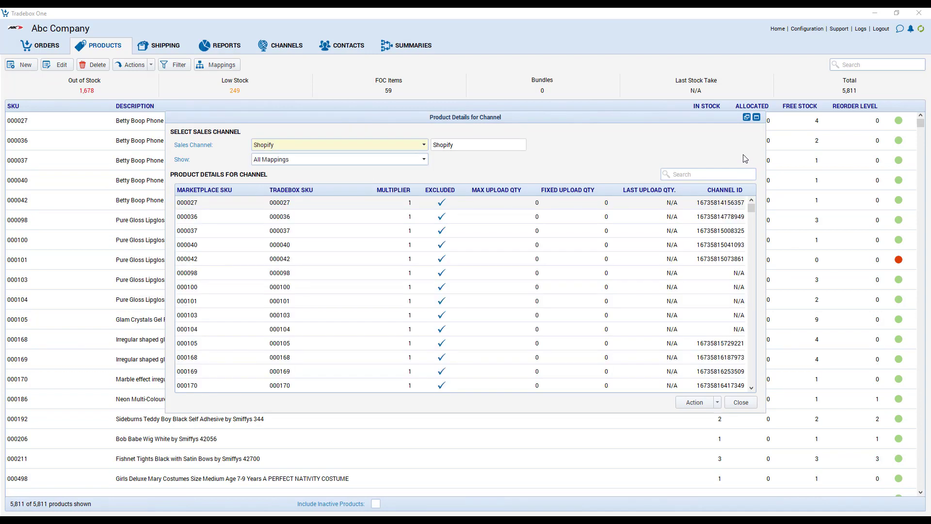
{"action": "left_click", "coordinate": [757, 117]}
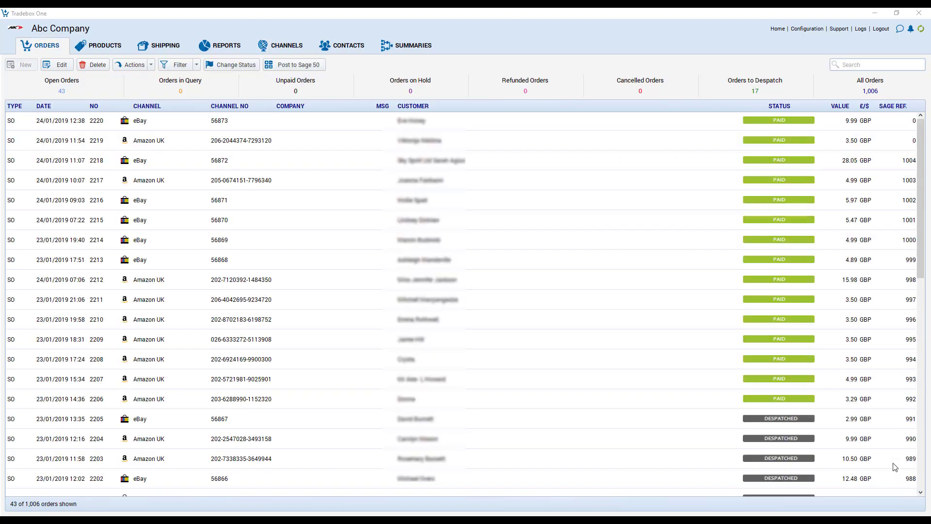
{"action": "left_click", "coordinate": [859, 30]}
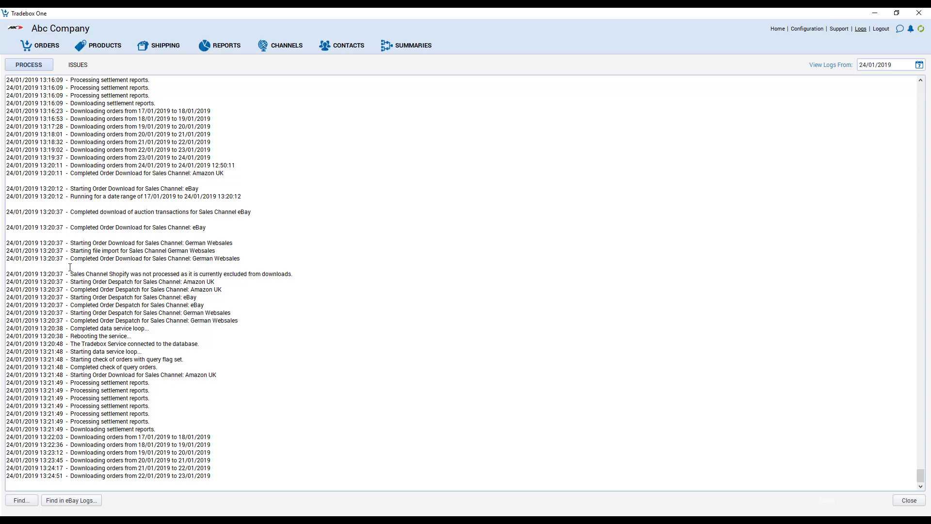
{"action": "left_click", "coordinate": [907, 501]}
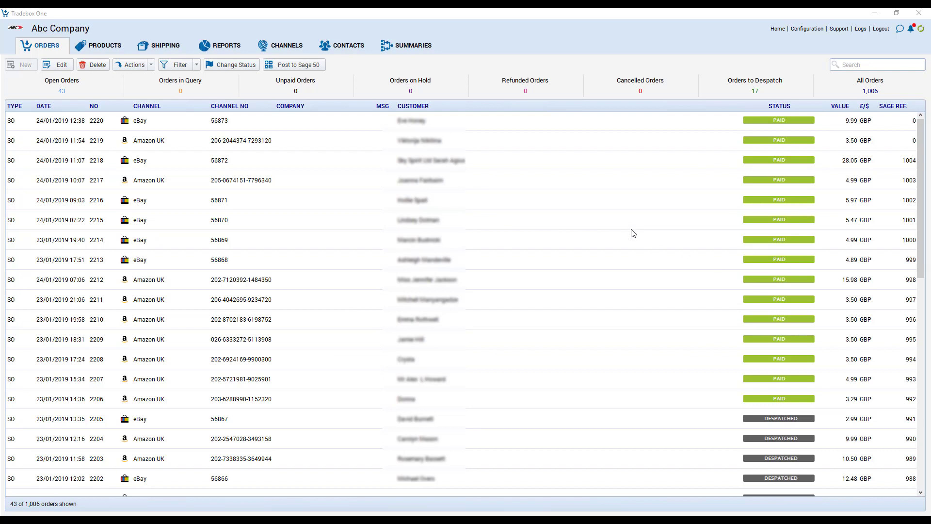
Step: Select orders 2218 through 2212 one by one in the Orders list
{"action": "left_click", "coordinate": [878, 166]}
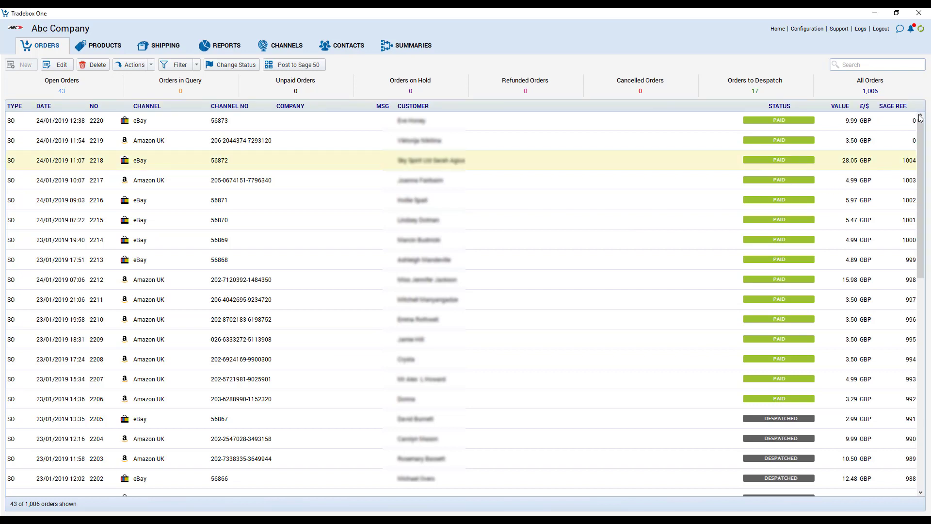
{"action": "left_click", "coordinate": [905, 179]}
{"action": "left_click", "coordinate": [903, 201]}
{"action": "left_click", "coordinate": [904, 221]}
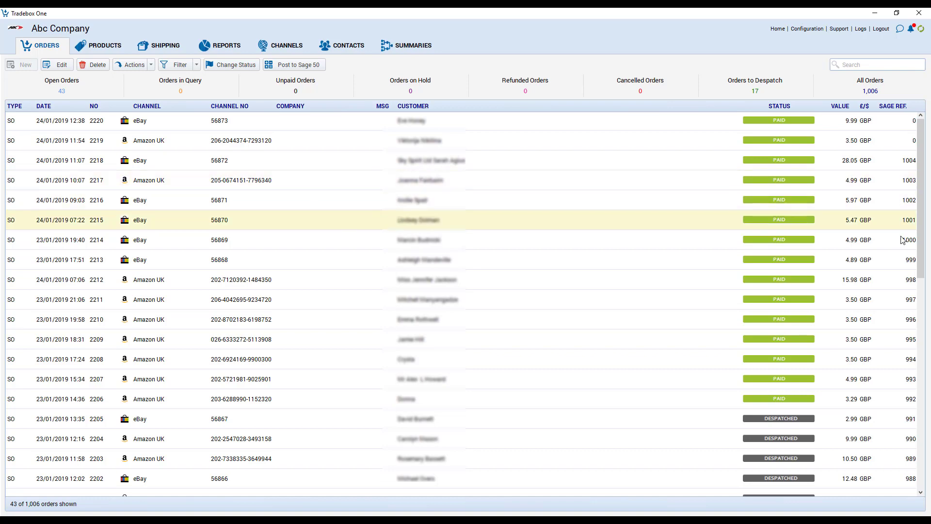
{"action": "left_click", "coordinate": [903, 241]}
{"action": "left_click", "coordinate": [906, 261]}
{"action": "left_click", "coordinate": [908, 281]}
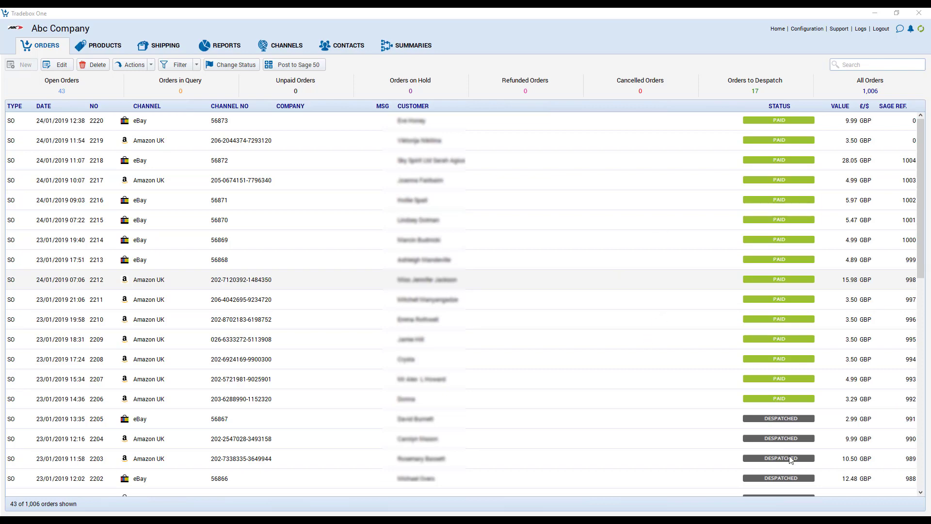
{"action": "scroll", "coordinate": [773, 425], "scroll_direction": "down", "scroll_amount": 5}
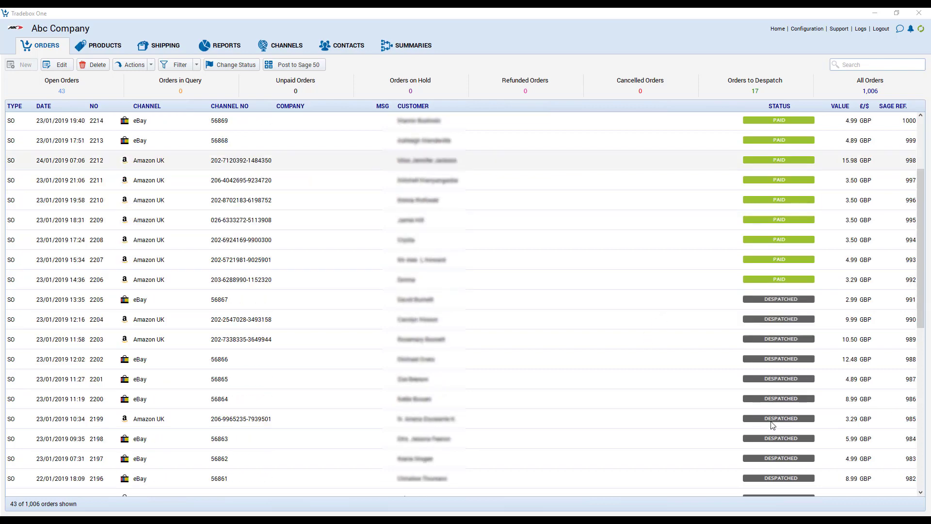
{"action": "scroll", "coordinate": [773, 425], "scroll_direction": "up", "scroll_amount": 5}
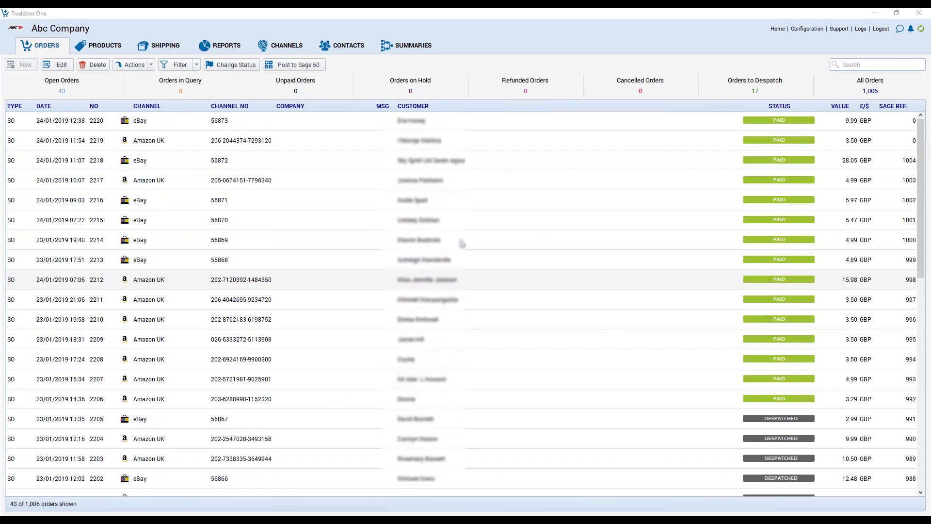
Step: Filter the orders by Despatched status and select all 26 results
{"action": "left_click", "coordinate": [197, 64]}
{"action": "left_click", "coordinate": [260, 88]}
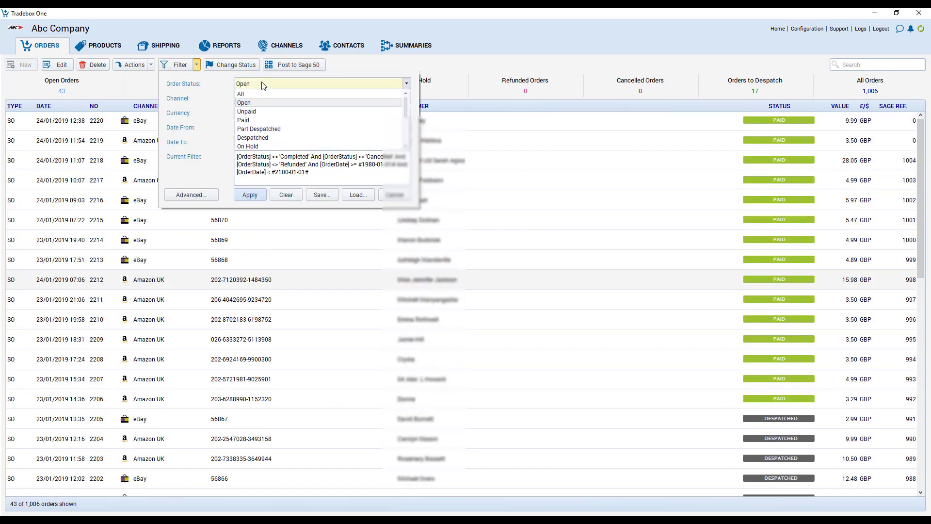
{"action": "left_click", "coordinate": [265, 139]}
{"action": "left_click", "coordinate": [250, 194]}
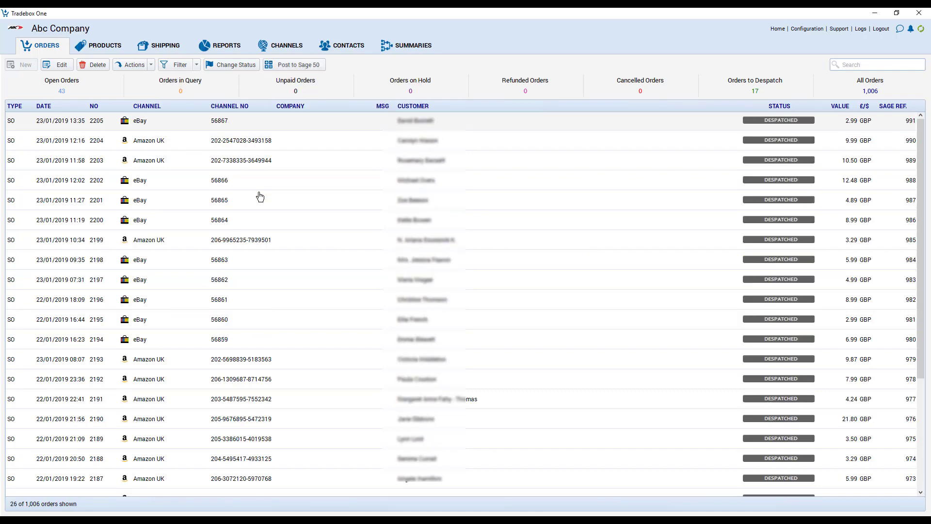
{"action": "key", "text": "ctrl+a"}
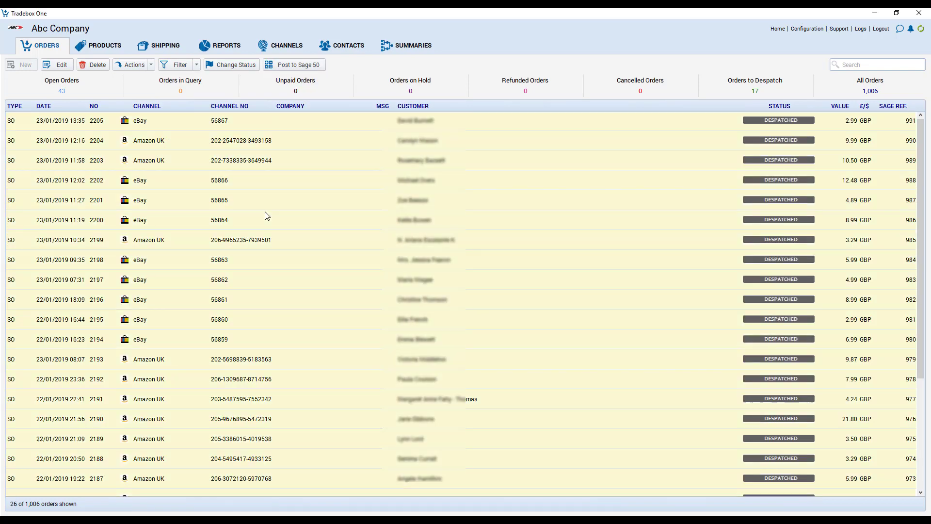
Step: Change the status of the selected despatched orders to Completed
{"action": "left_click", "coordinate": [246, 66]}
{"action": "left_click", "coordinate": [440, 245]}
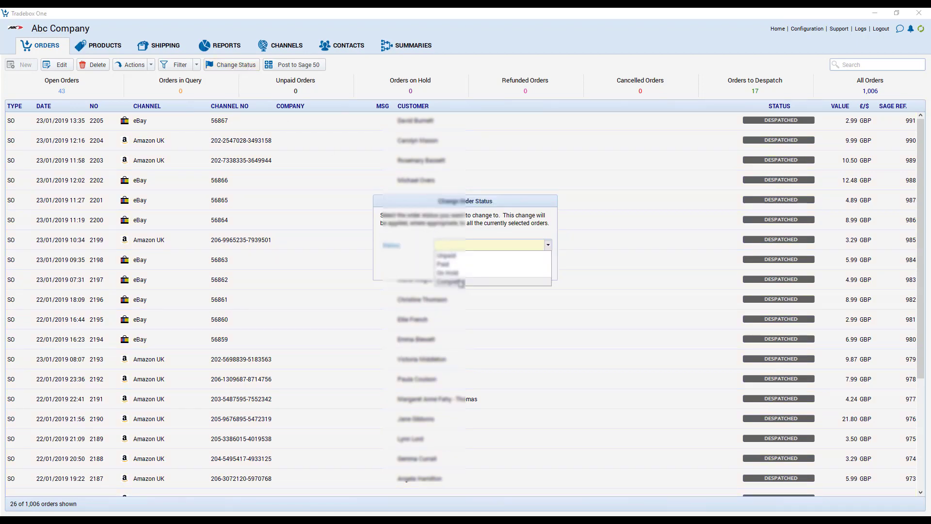
{"action": "left_click", "coordinate": [447, 253]}
{"action": "left_click", "coordinate": [499, 269]}
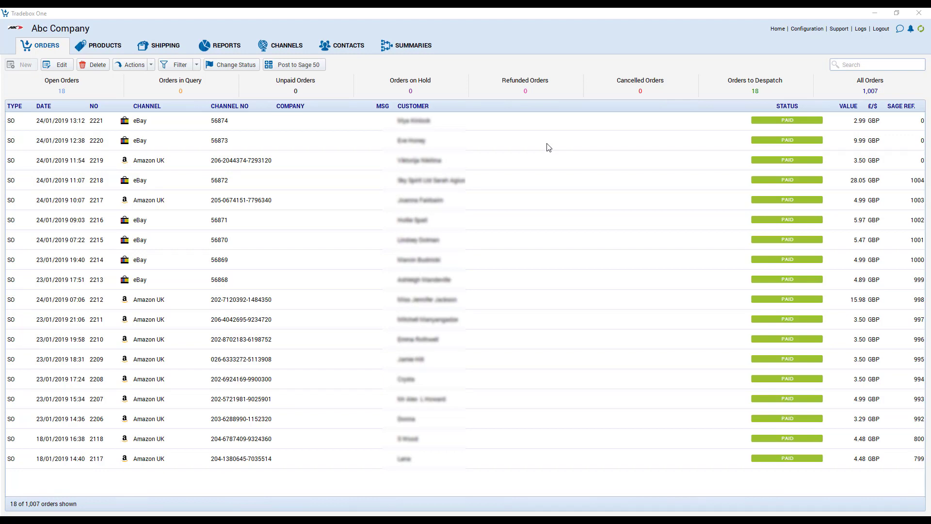
Step: Select all remaining orders, view their right-click actions, clear the selection, then go to Shipping
{"action": "left_click", "coordinate": [256, 217]}
{"action": "key", "text": "ctrl+a"}
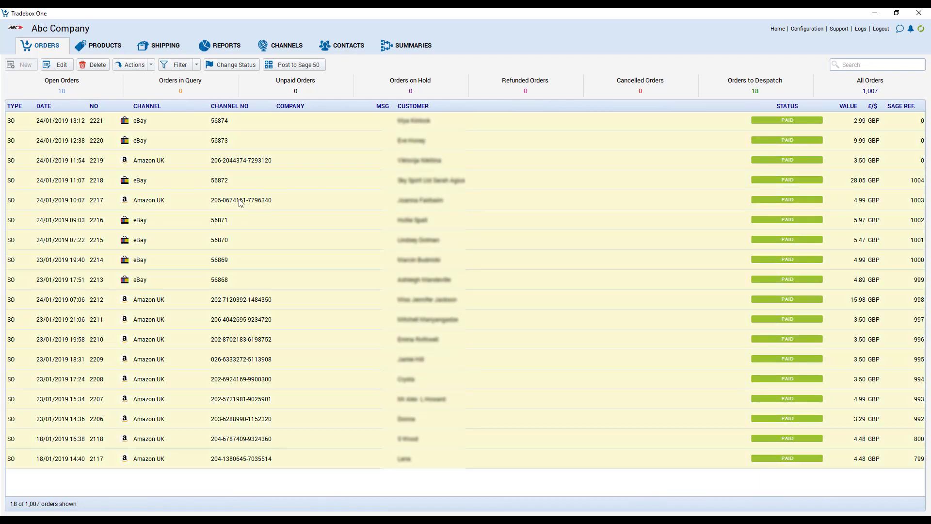
{"action": "right_click", "coordinate": [239, 202]}
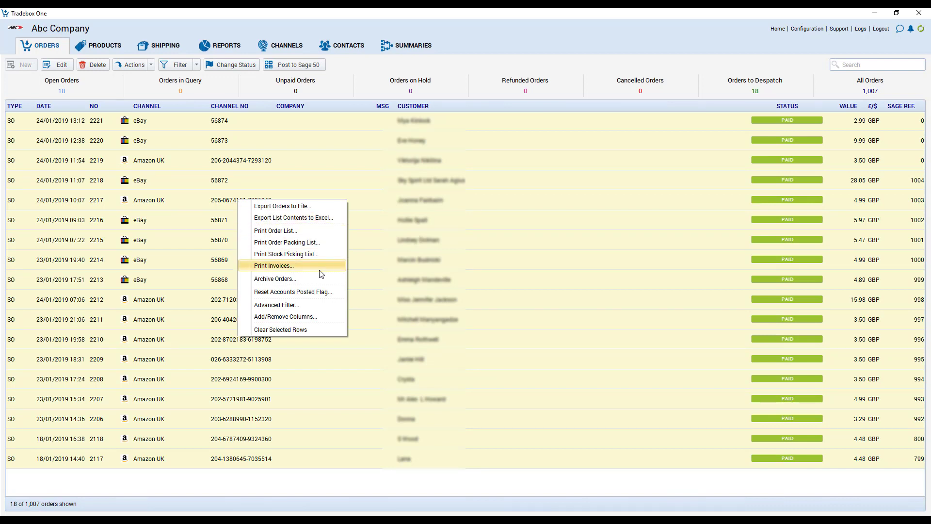
{"action": "left_click", "coordinate": [280, 330]}
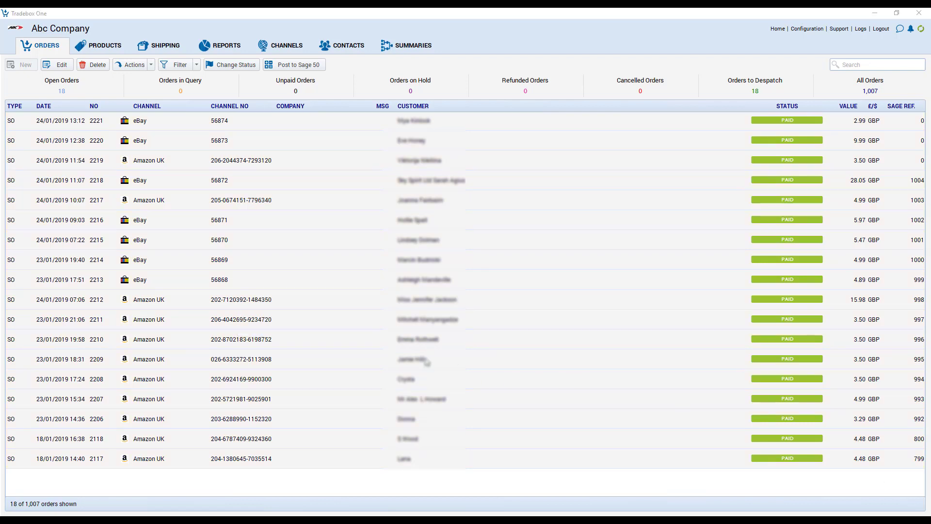
{"action": "left_click", "coordinate": [163, 49]}
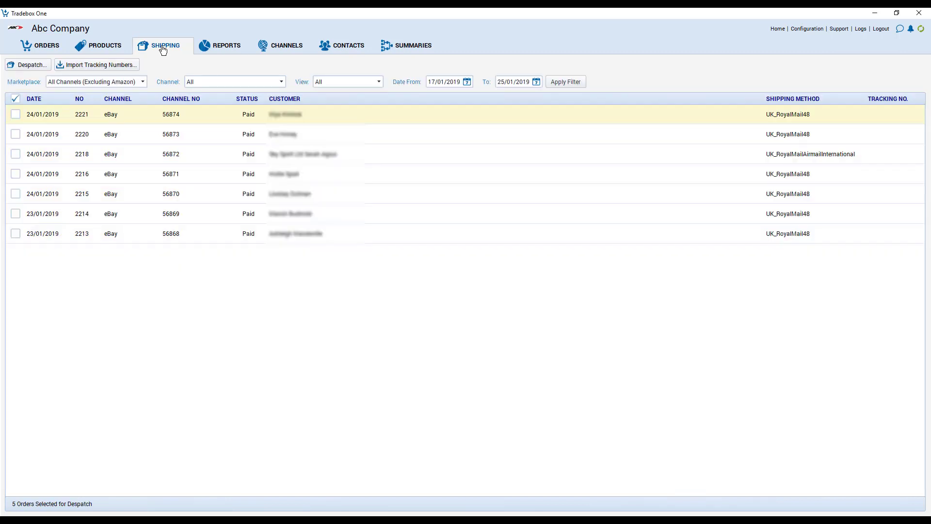
Step: Set the shipping Marketplace to Amazon Only and tick all orders for despatch
{"action": "left_click", "coordinate": [139, 82]}
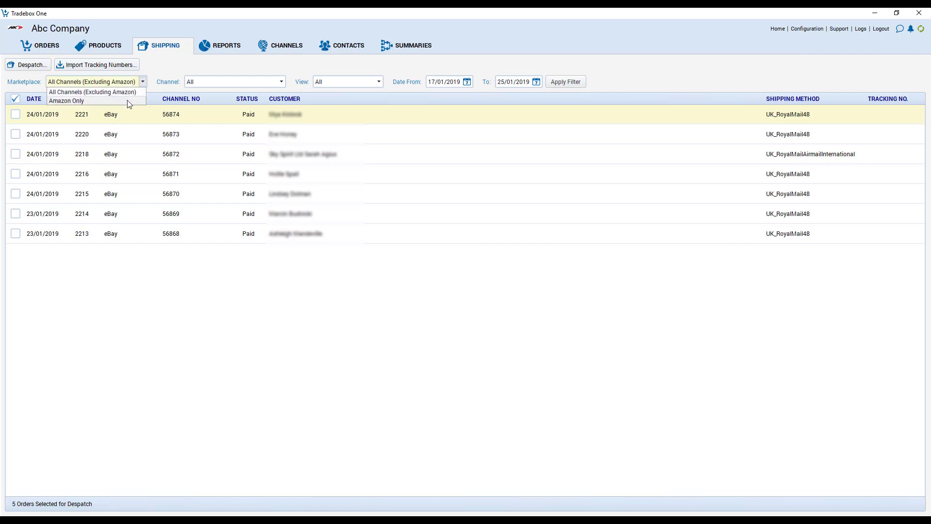
{"action": "left_click", "coordinate": [129, 102]}
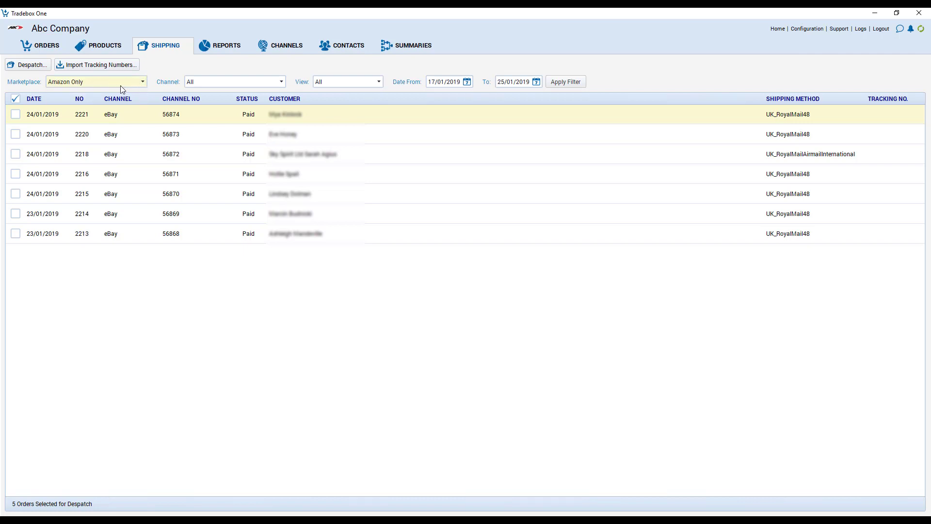
{"action": "left_click", "coordinate": [16, 99]}
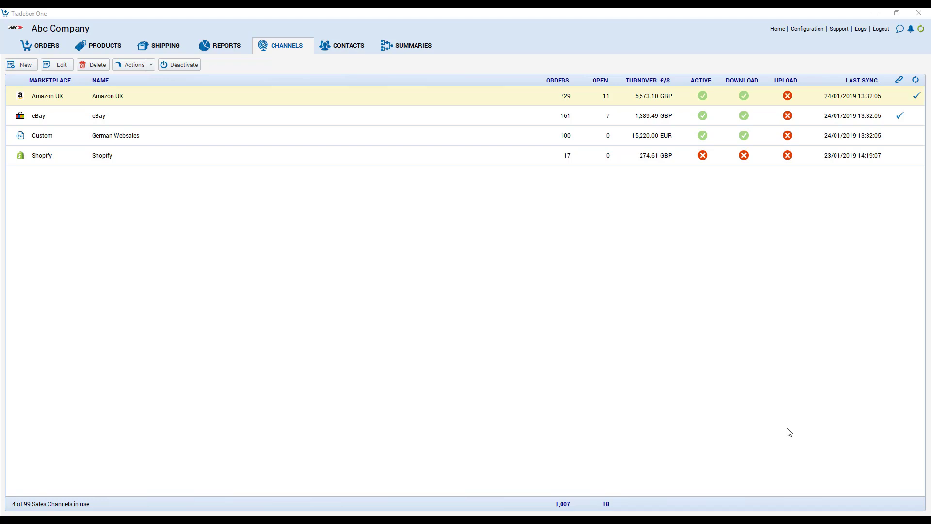
Step: Open the eBay channel's Sage 50 settings and keep sales created as Service Invoices
{"action": "left_click", "coordinate": [194, 122]}
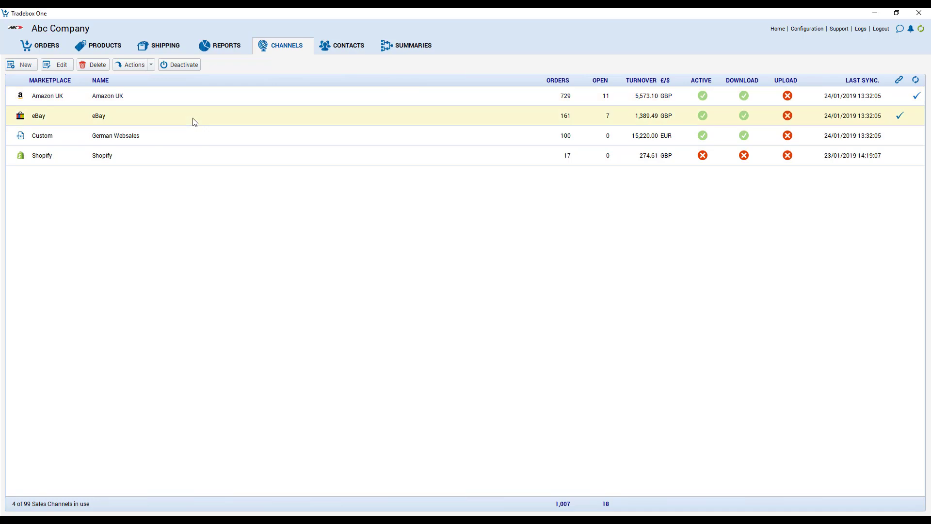
{"action": "double_click", "coordinate": [194, 121]}
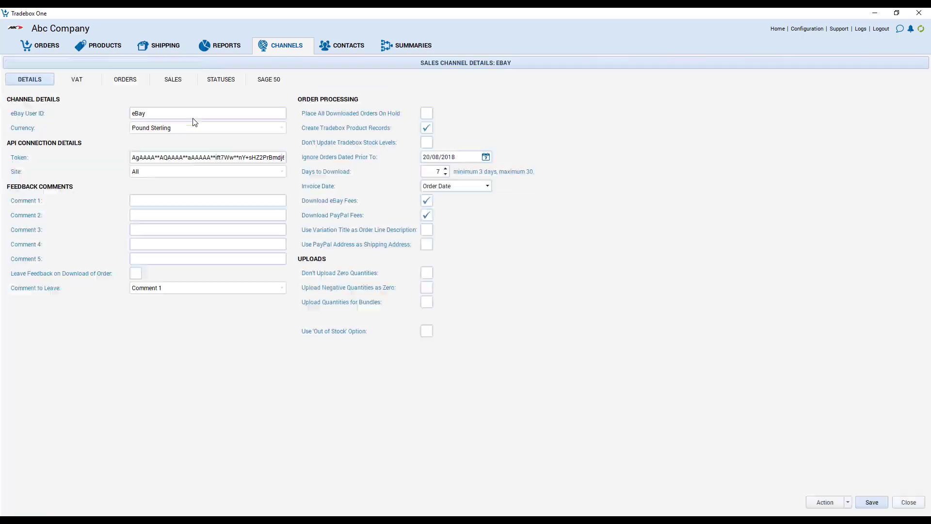
{"action": "left_click", "coordinate": [267, 84]}
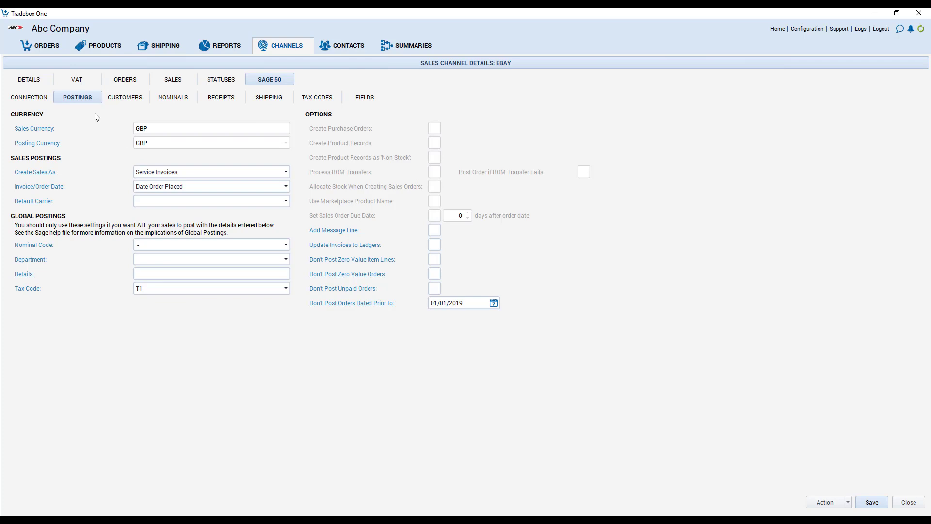
{"action": "left_click", "coordinate": [178, 174]}
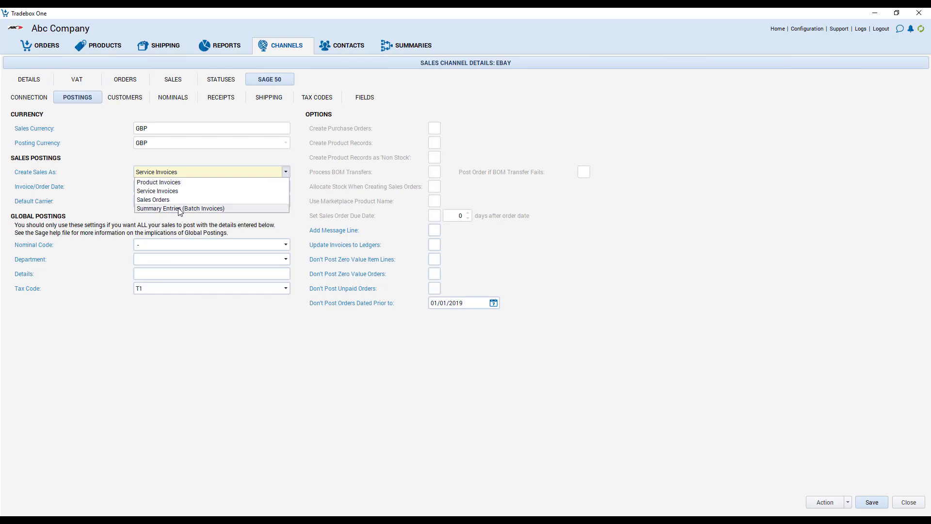
{"action": "left_click", "coordinate": [193, 170]}
Step: On the eBay channel's Customers settings, choose EBAY - EBAY SALES as default Sage customer
{"action": "left_click", "coordinate": [129, 98]}
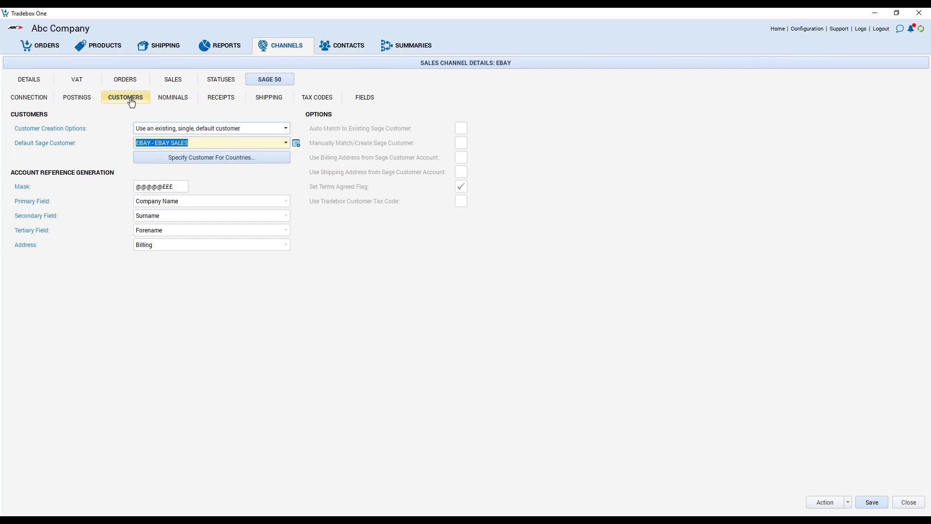
{"action": "left_click", "coordinate": [286, 143]}
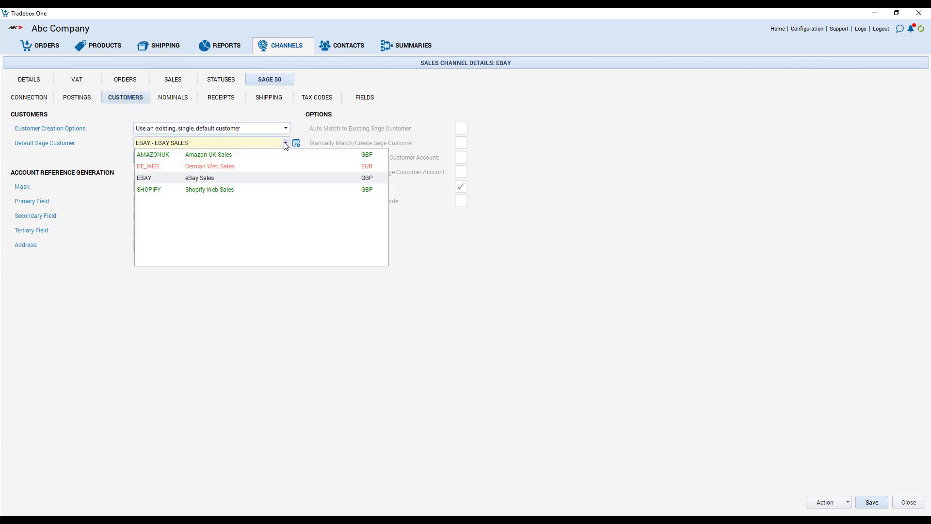
{"action": "left_click", "coordinate": [270, 178]}
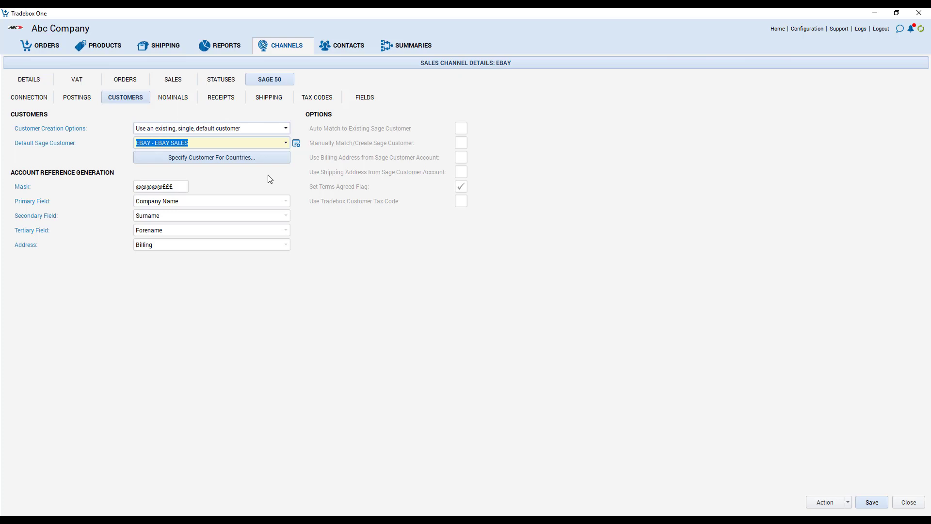
Step: Step through the eBay channel's Nominals, Receipts, Shipping, Tax Codes and Fields settings
{"action": "left_click", "coordinate": [176, 99]}
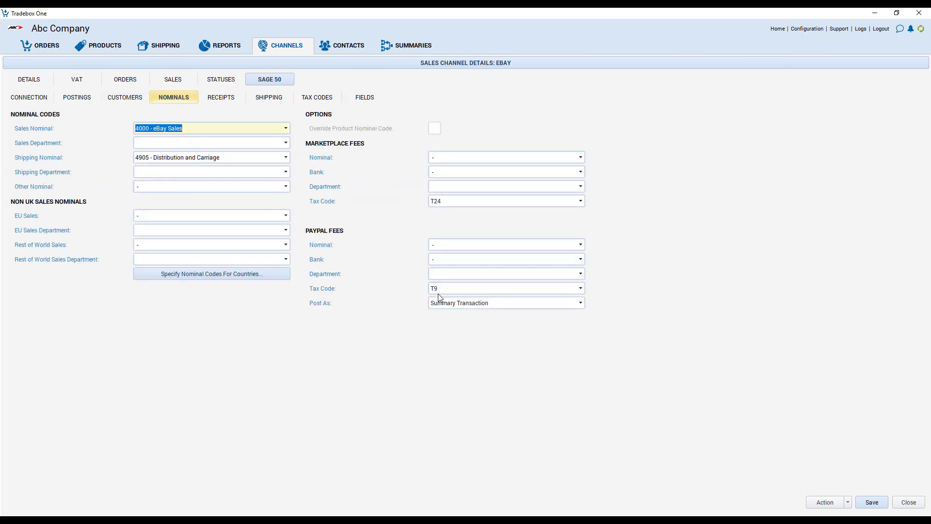
{"action": "left_click", "coordinate": [211, 100]}
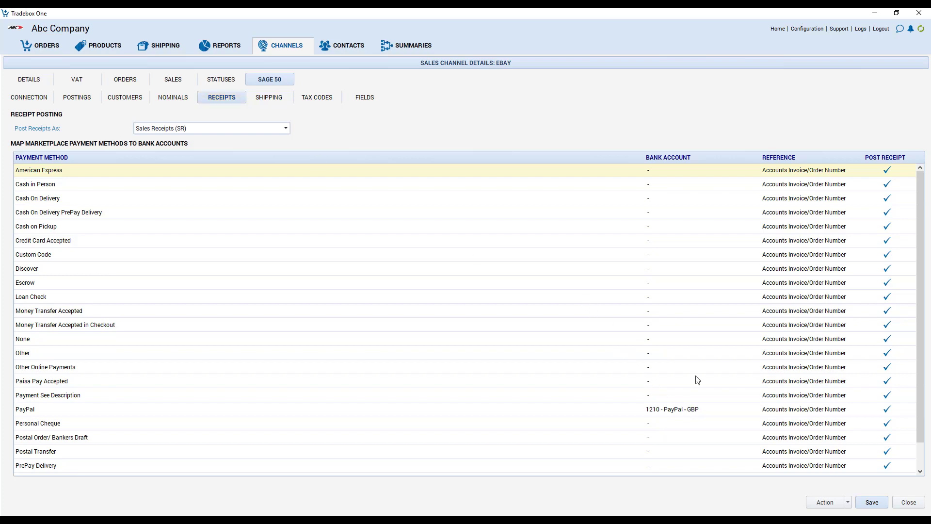
{"action": "left_click", "coordinate": [277, 99]}
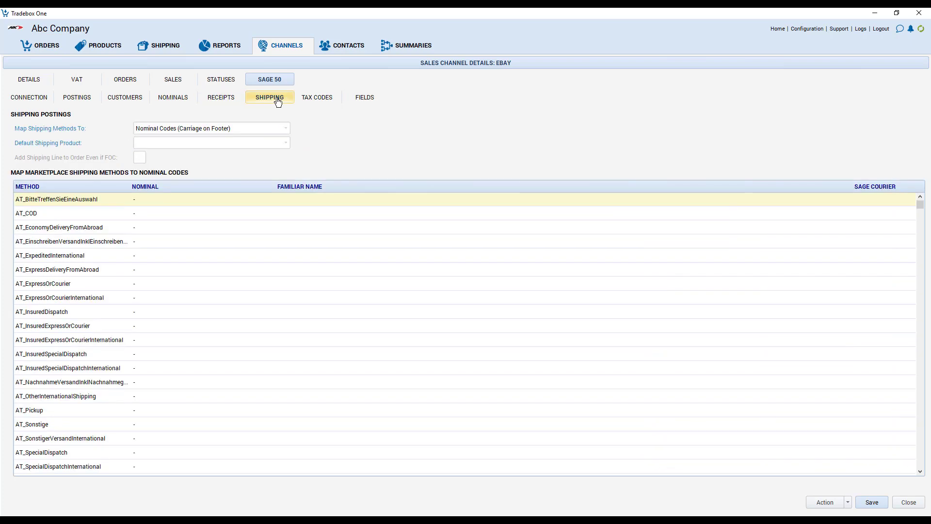
{"action": "left_click", "coordinate": [320, 103]}
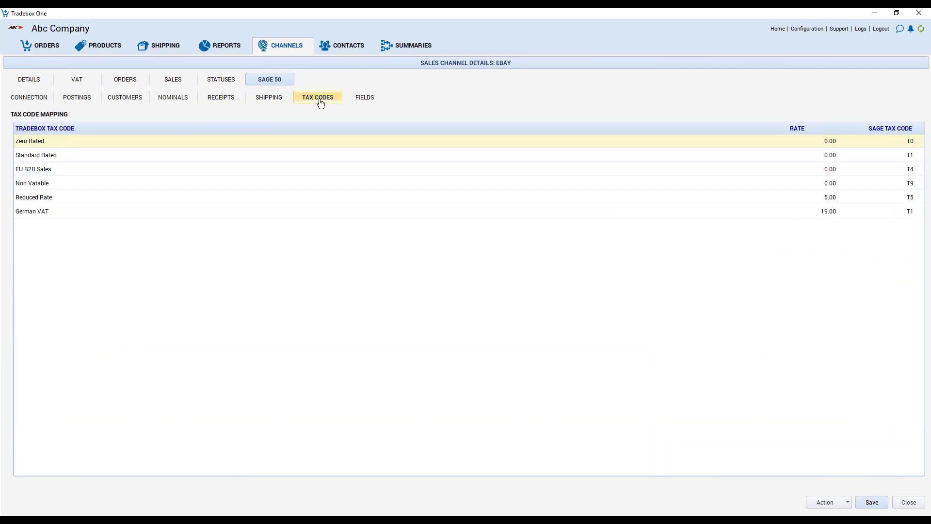
{"action": "left_click", "coordinate": [365, 99]}
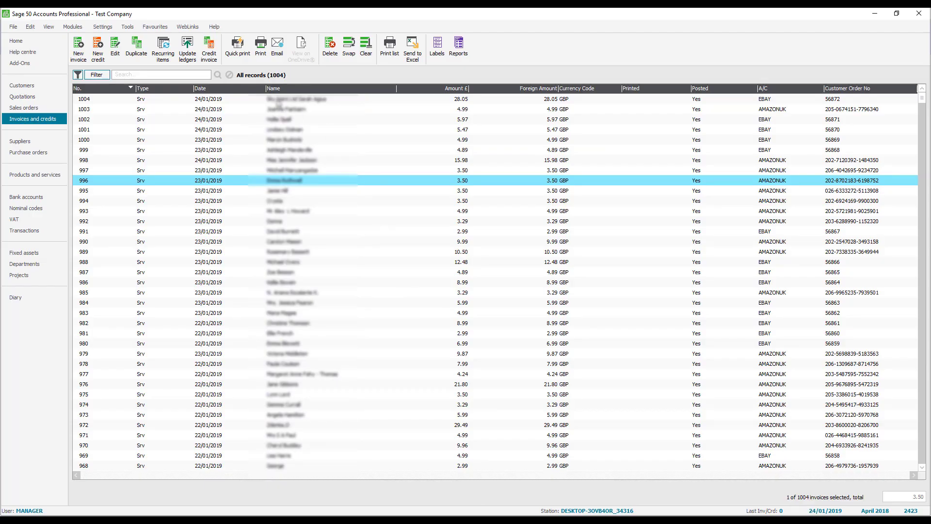
Step: Step through invoices 1004 down to 1001, then show the Bank accounts list
{"action": "left_click", "coordinate": [279, 99]}
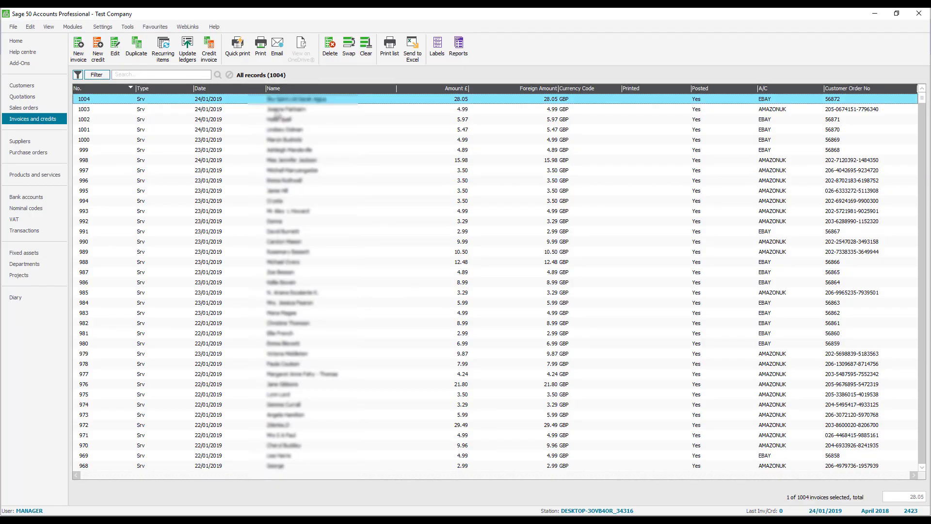
{"action": "key", "text": "Down"}
{"action": "key", "text": "Down"}
{"action": "key", "text": "Down"}
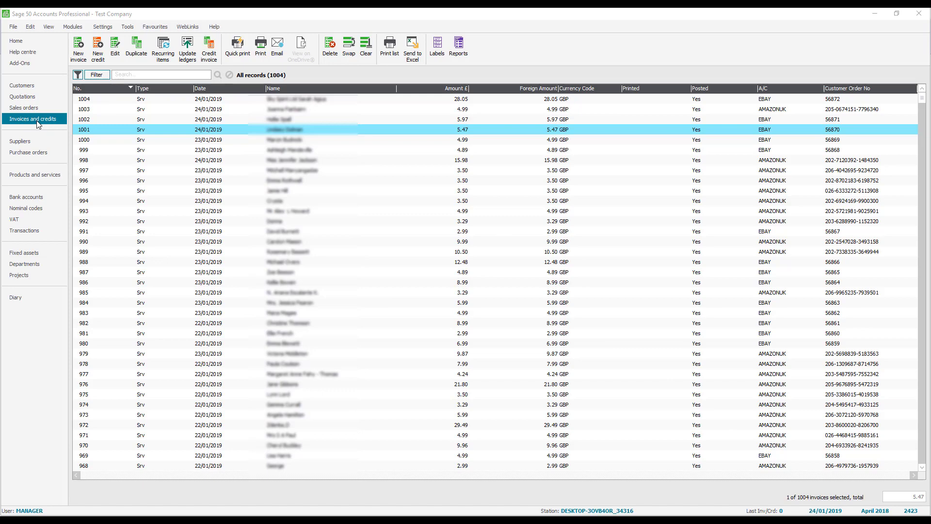
{"action": "left_click", "coordinate": [32, 197]}
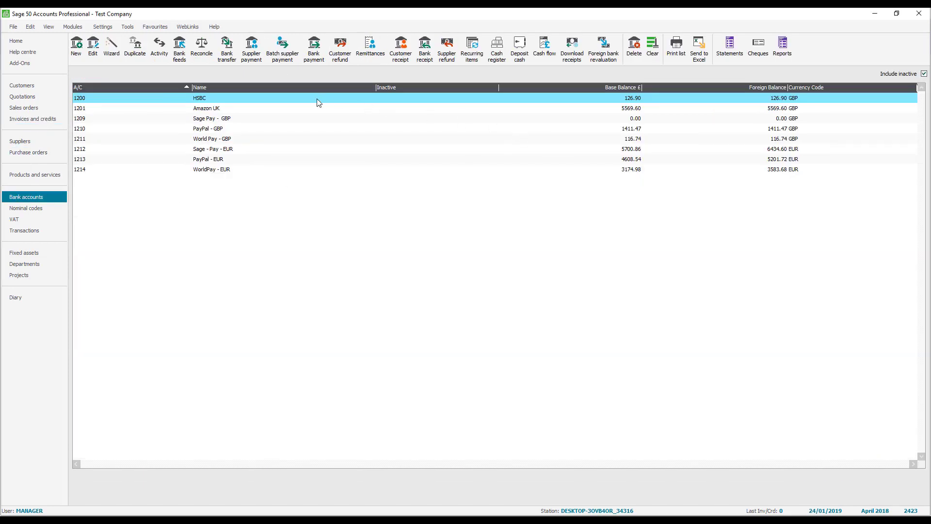
Step: Check the Amazon UK, Sage Pay - GBP and PayPal - GBP accounts, then return to Invoices and credits
{"action": "left_click", "coordinate": [301, 107]}
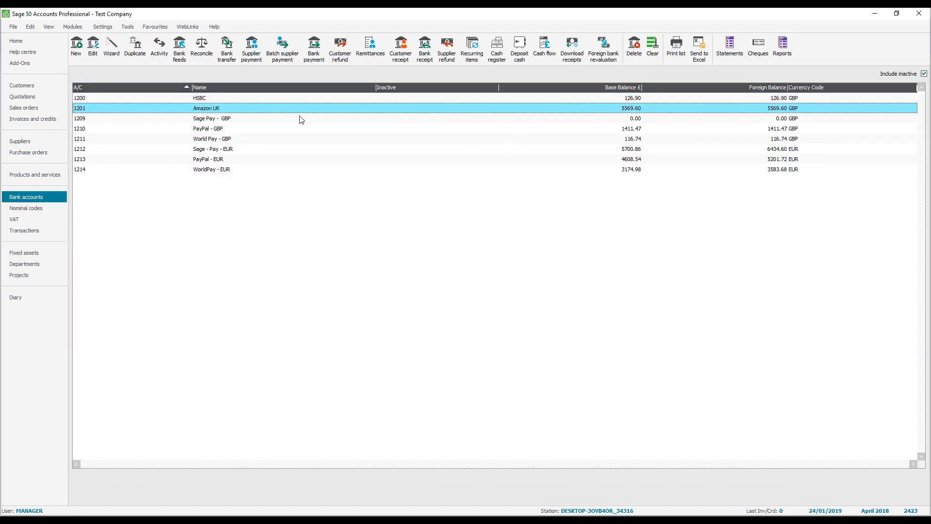
{"action": "left_click", "coordinate": [300, 118]}
{"action": "left_click", "coordinate": [291, 129]}
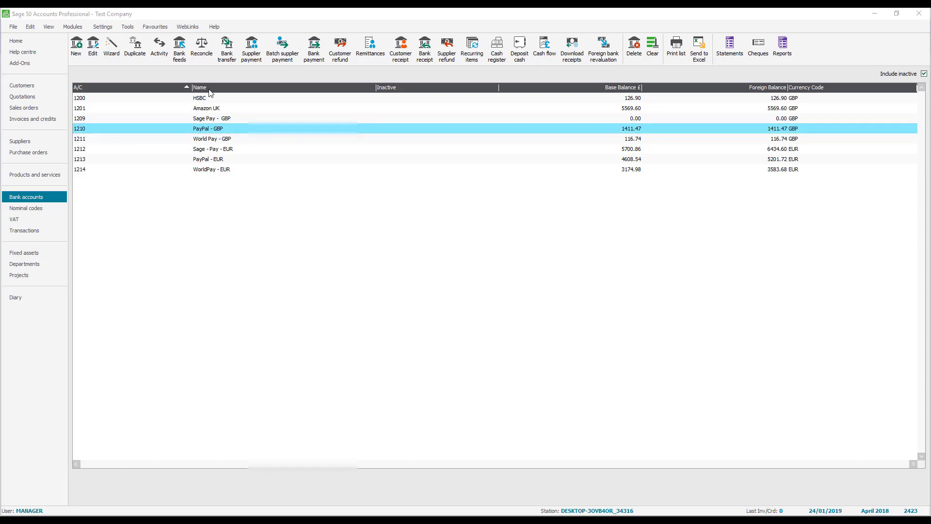
{"action": "left_click", "coordinate": [39, 123]}
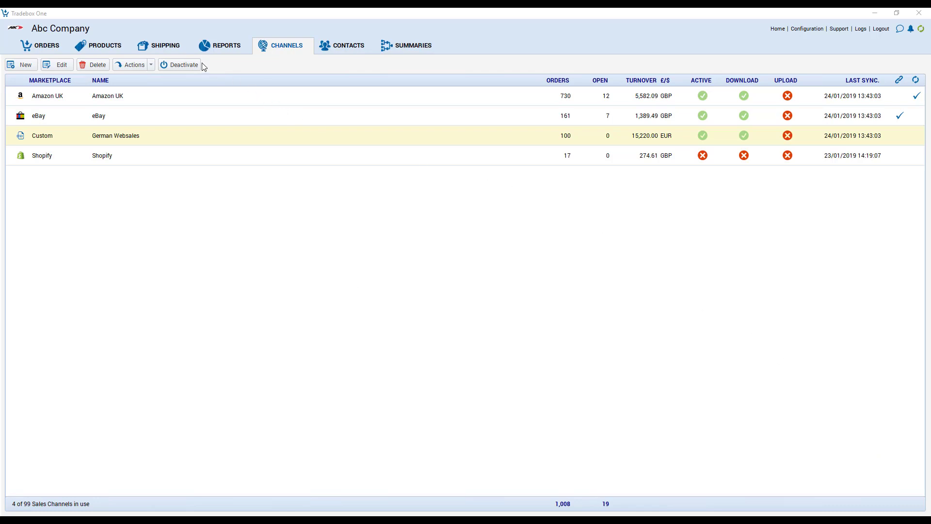
Step: Show the EU VAT Thresholds report of sales per country, then open the Configuration page
{"action": "left_click", "coordinate": [221, 50]}
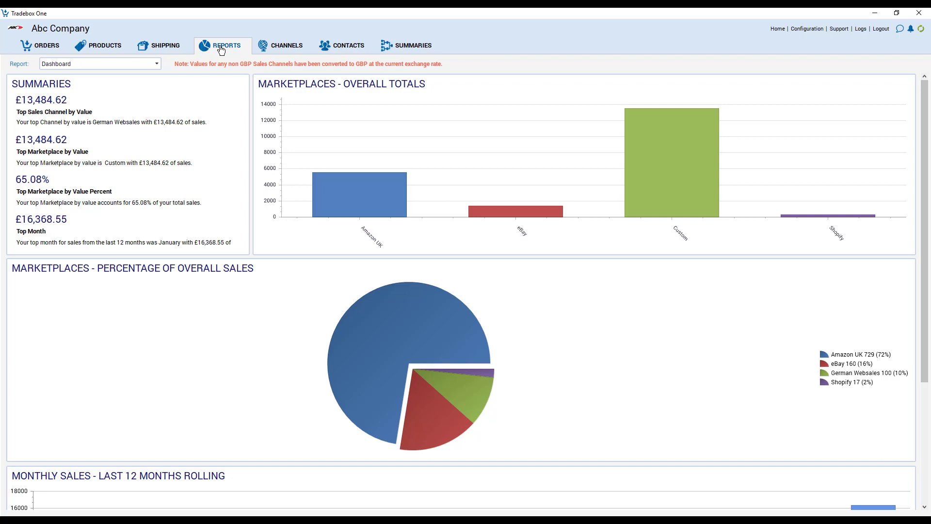
{"action": "left_click", "coordinate": [93, 68]}
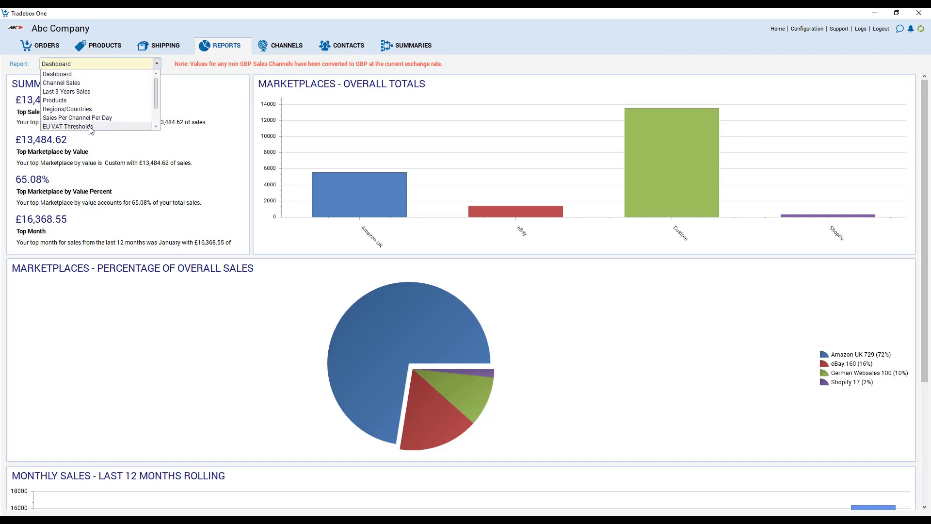
{"action": "left_click", "coordinate": [68, 126]}
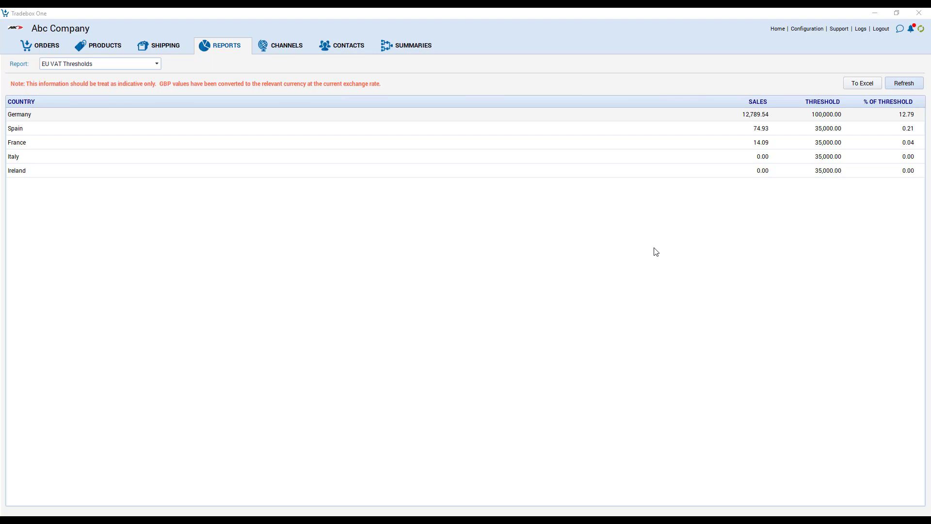
{"action": "left_click", "coordinate": [808, 29]}
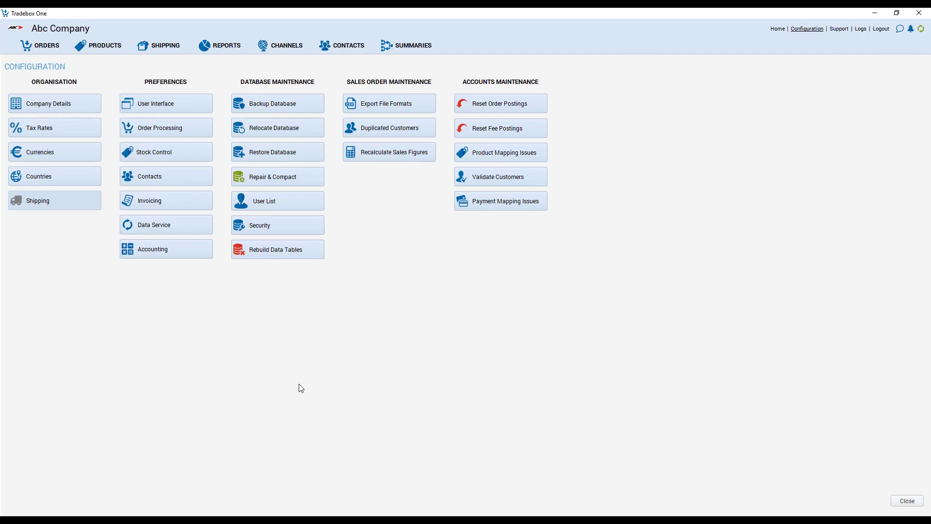
Step: Review the tax rates and country VAT settings, confirming Germany uses German VAT with a 100,000.00 threshold
{"action": "left_click", "coordinate": [41, 129]}
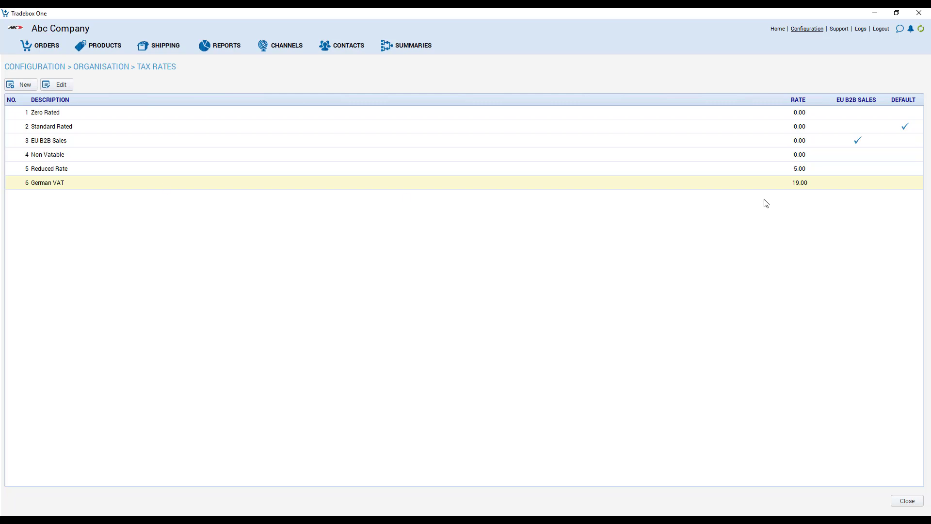
{"action": "left_click", "coordinate": [815, 29]}
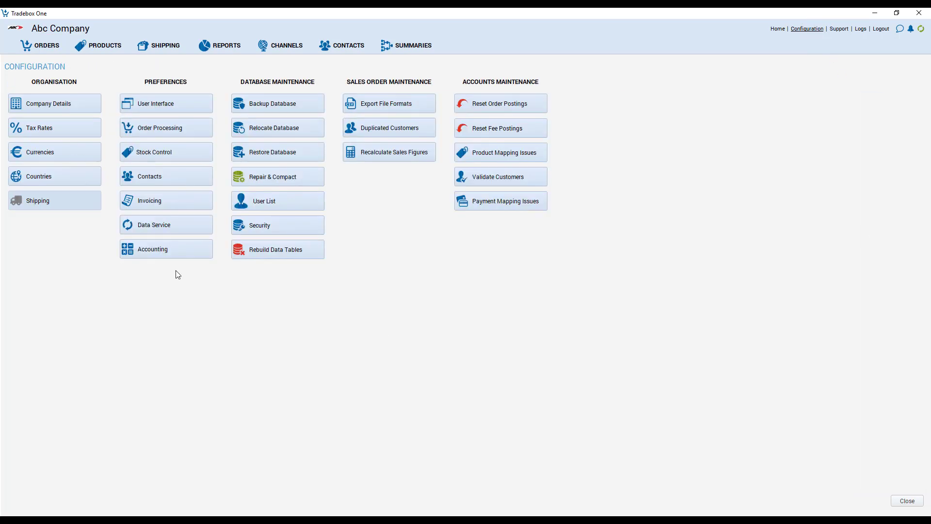
{"action": "left_click", "coordinate": [73, 176]}
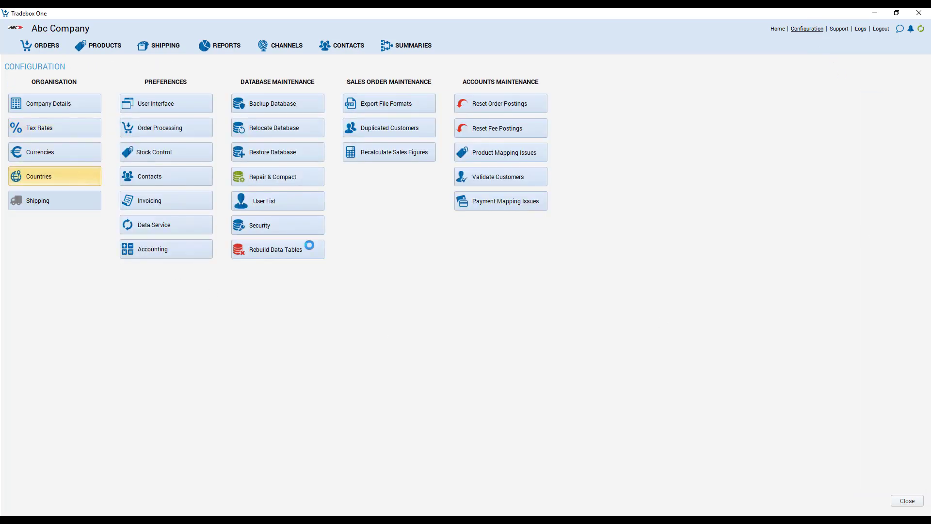
{"action": "scroll", "coordinate": [469, 329], "scroll_direction": "down", "scroll_amount": 6}
{"action": "scroll", "coordinate": [469, 330], "scroll_direction": "up", "scroll_amount": 6}
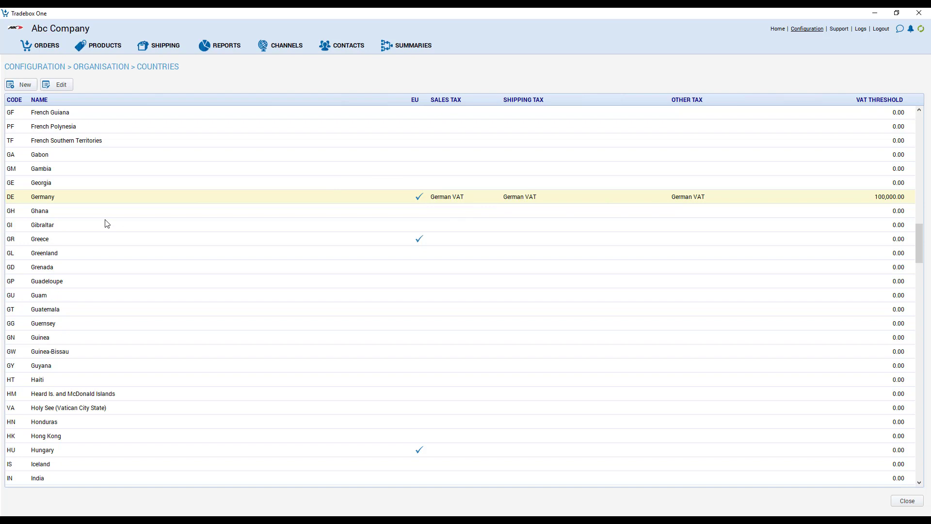
{"action": "scroll", "coordinate": [776, 440], "scroll_direction": "up", "scroll_amount": 2}
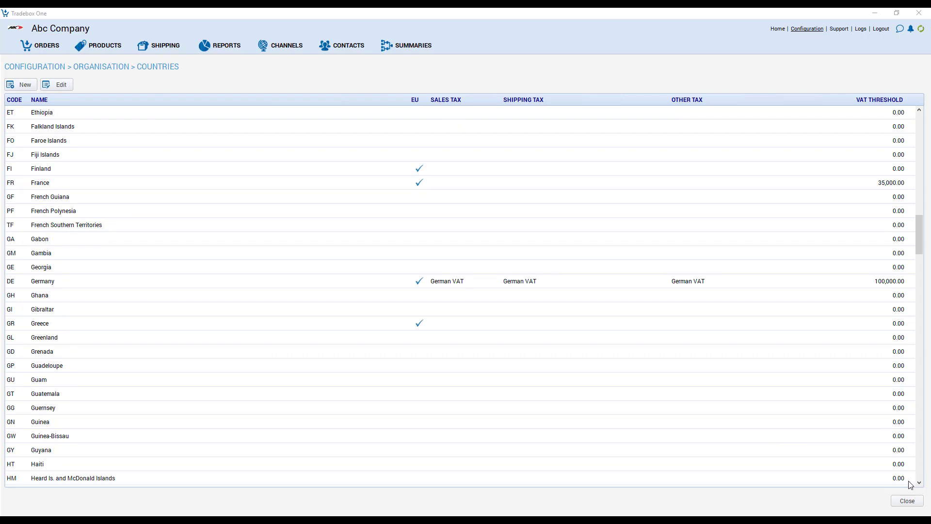
{"action": "left_click", "coordinate": [897, 501]}
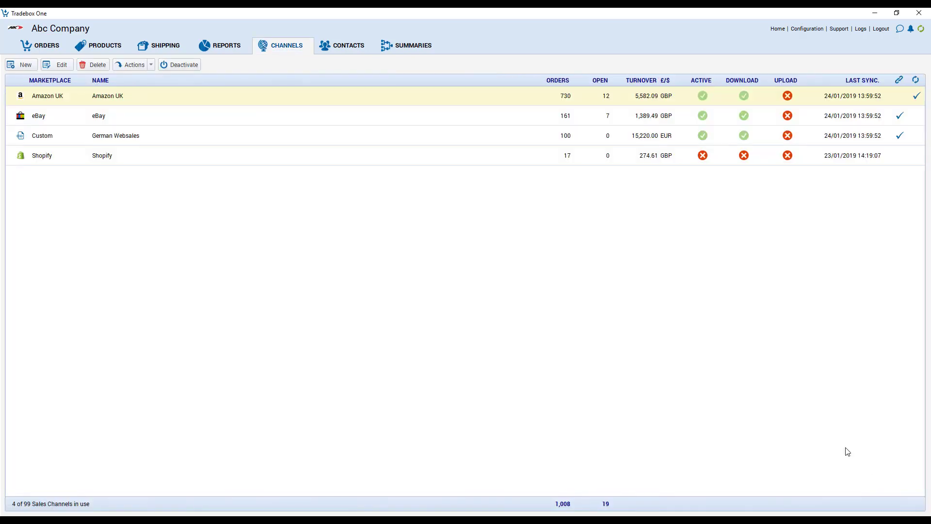
Step: Show German Websales' Sage 50 tax code mapping, with German VAT at 19.00 mapped to T19
{"action": "double_click", "coordinate": [142, 139]}
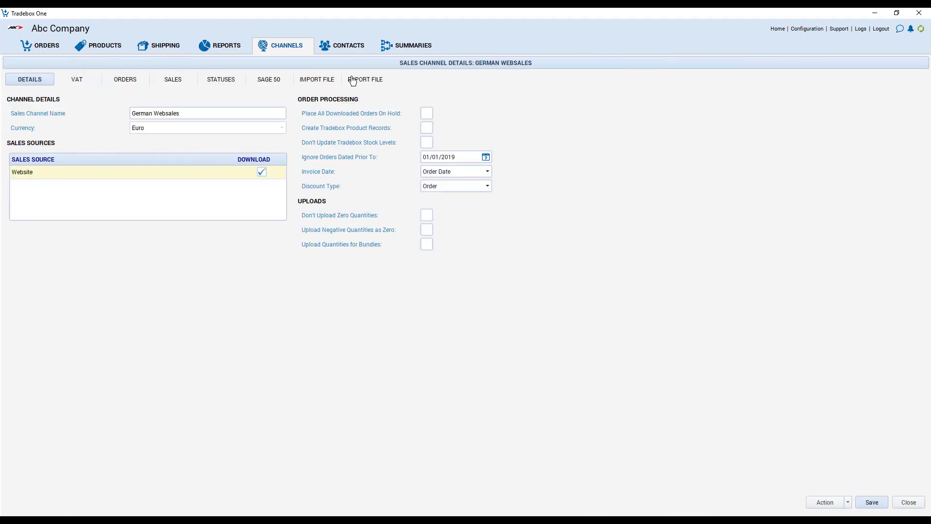
{"action": "left_click", "coordinate": [276, 83]}
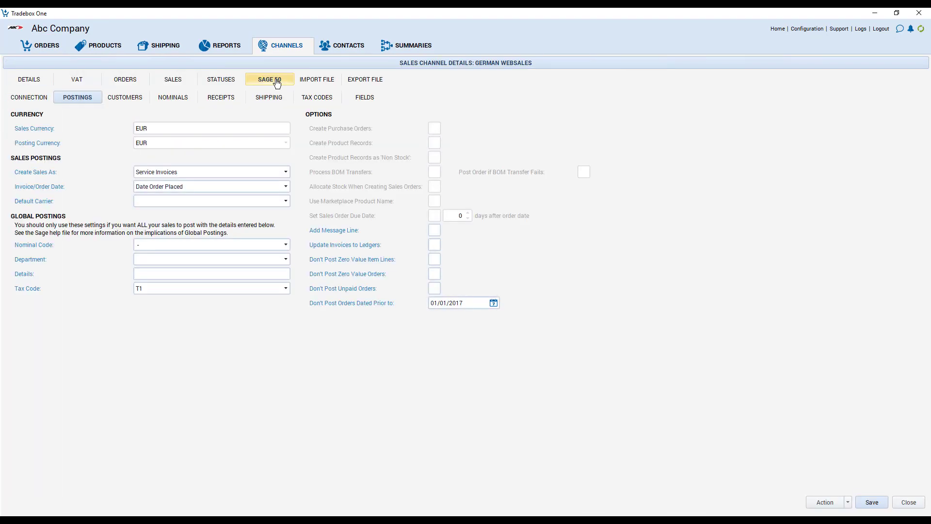
{"action": "left_click", "coordinate": [312, 97]}
{"action": "left_click", "coordinate": [48, 214]}
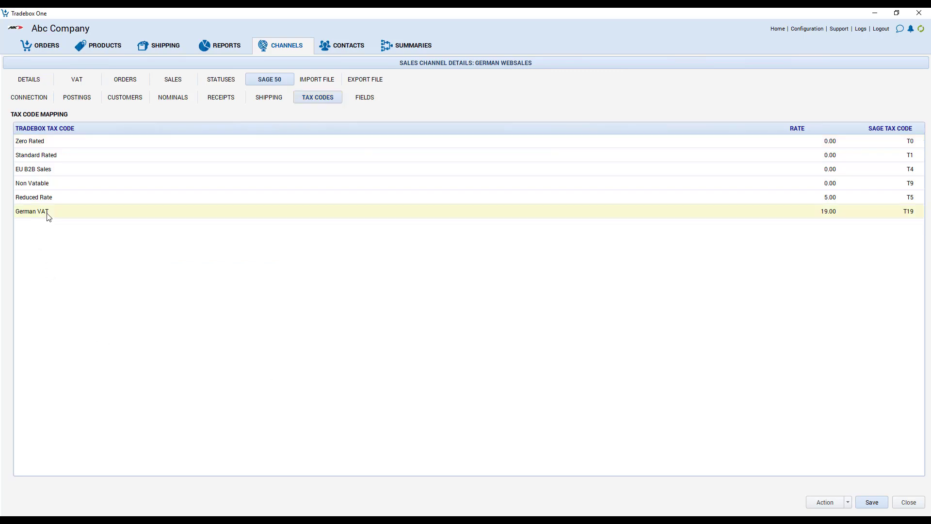